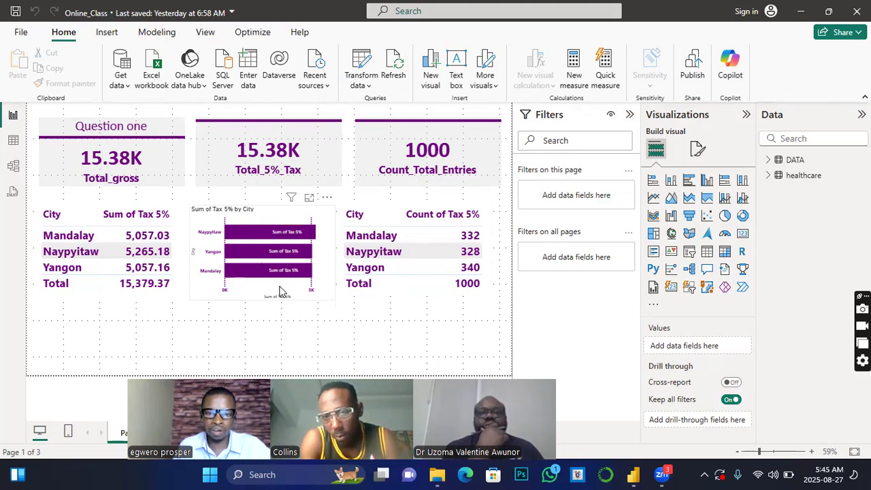
- Move the Q&A visual to the middle of the page below the cards and enlarge it across the existing tables
mouse_move(265, 255)
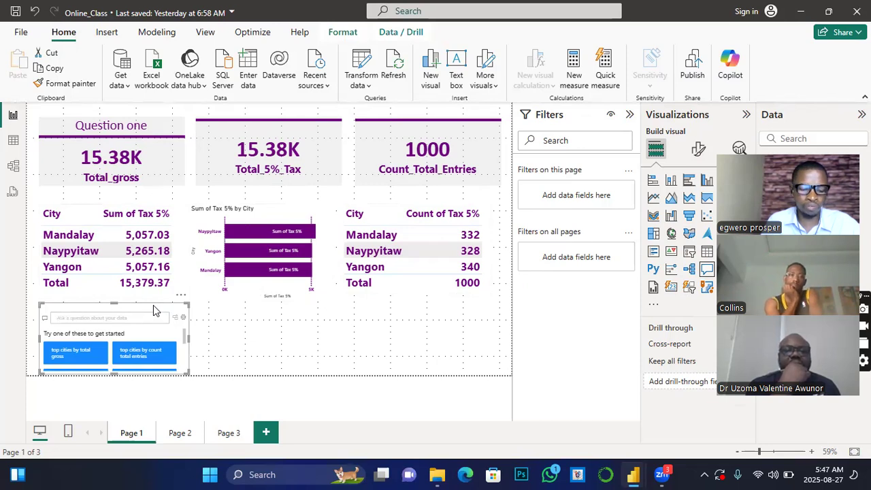
drag(133, 311, 307, 242)
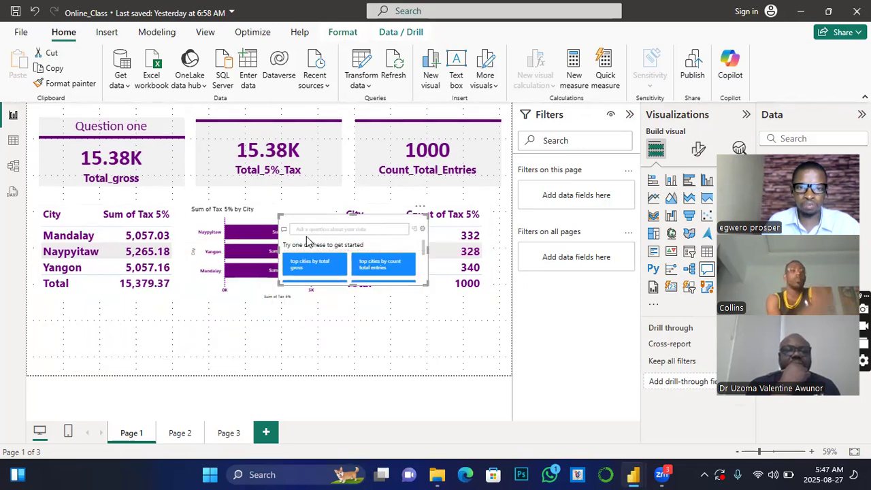
drag(279, 215, 100, 161)
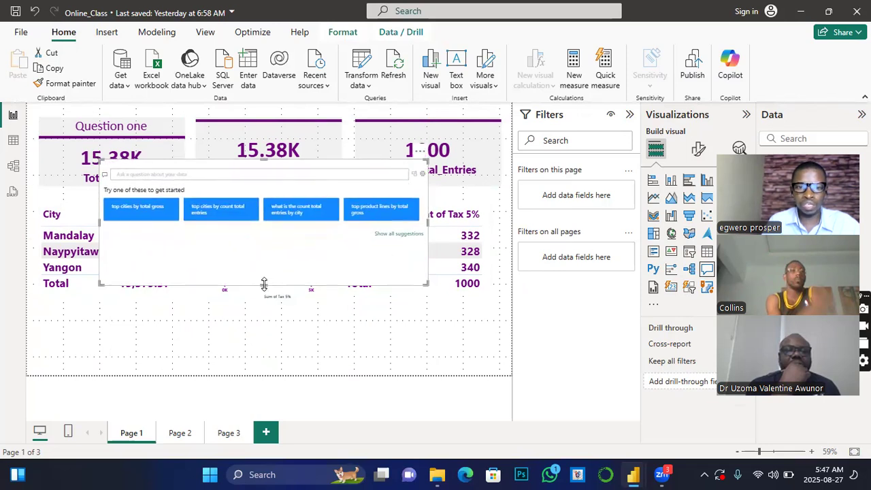
drag(264, 291, 268, 321)
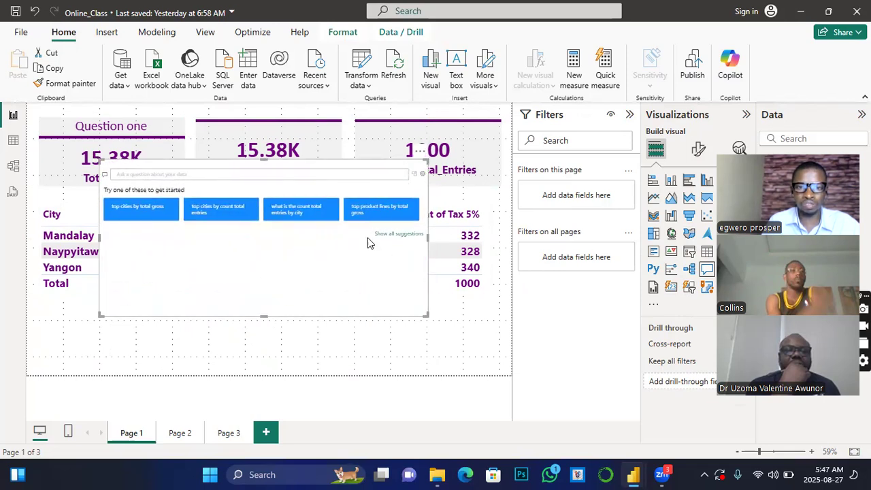
drag(341, 277, 344, 309)
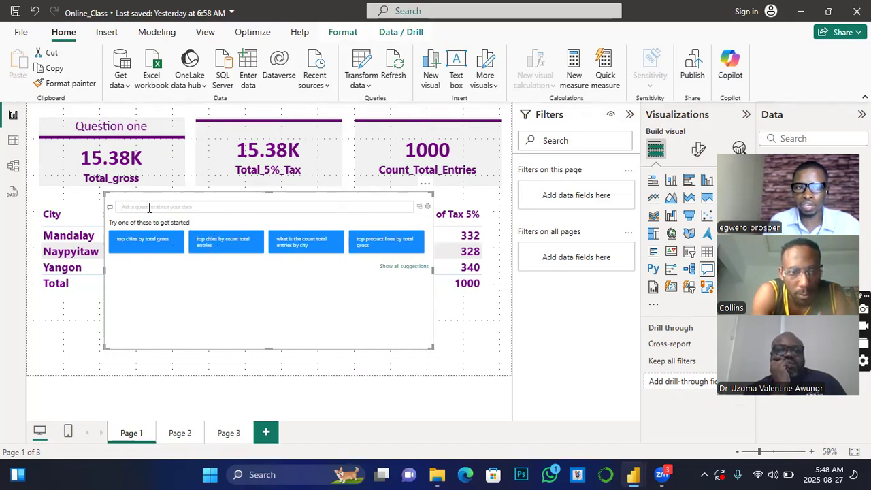
- Ask the Q&A visual "what is the total gross income from all the cities" and submit the question
text(what is the total gross income)
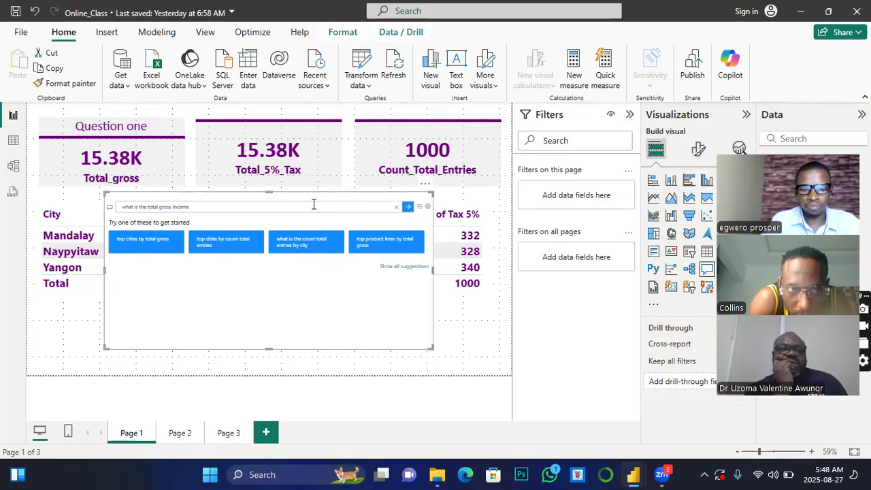
text(rom a)
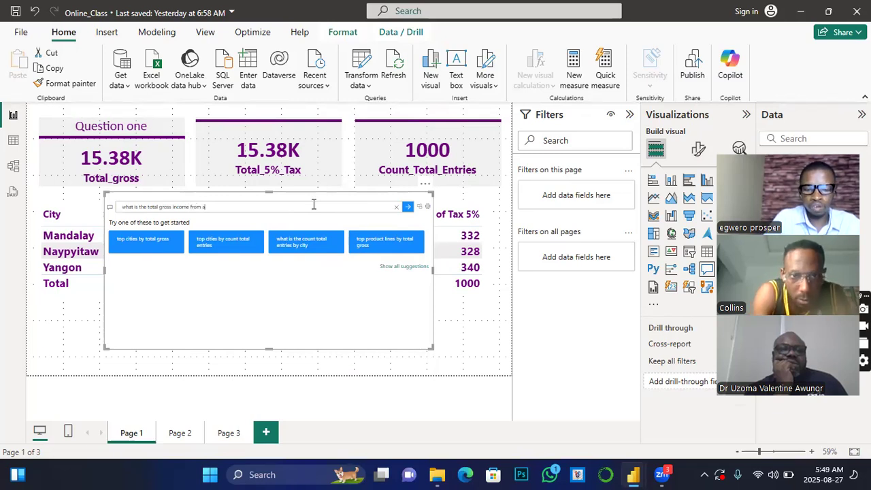
text(ll the c)
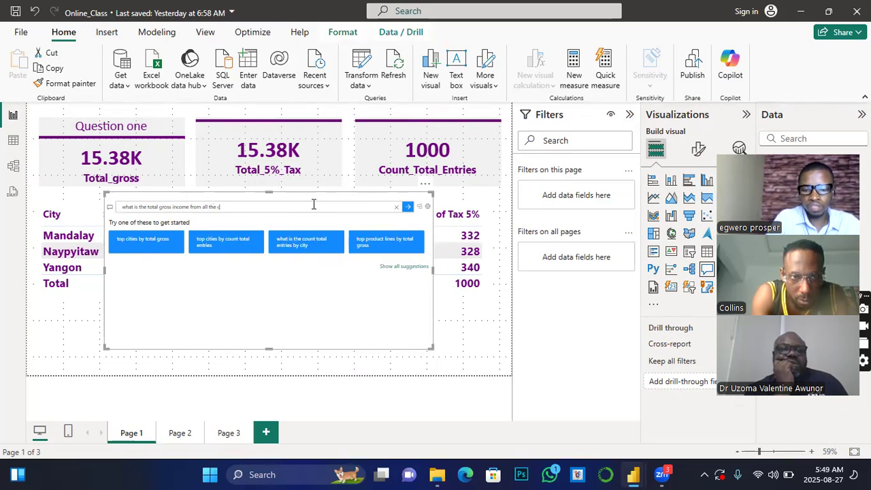
text(ities)
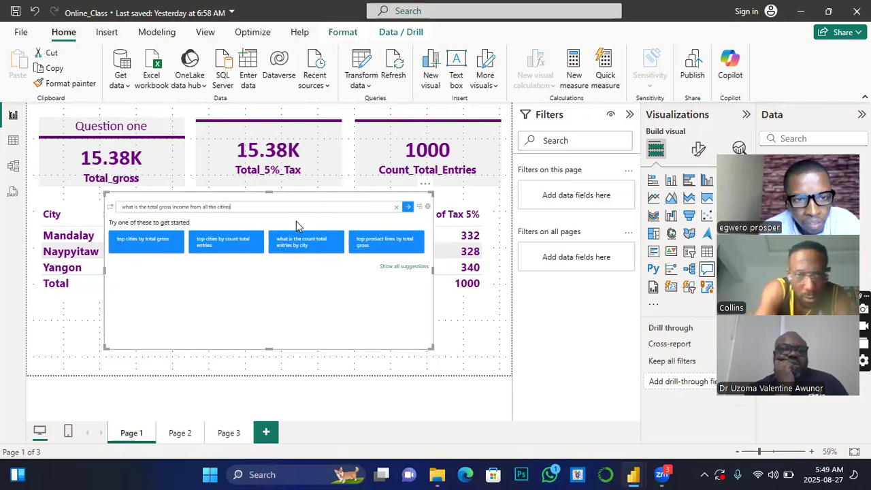
key(BackSpace)
key(BackSpace)
key(BackSpace)
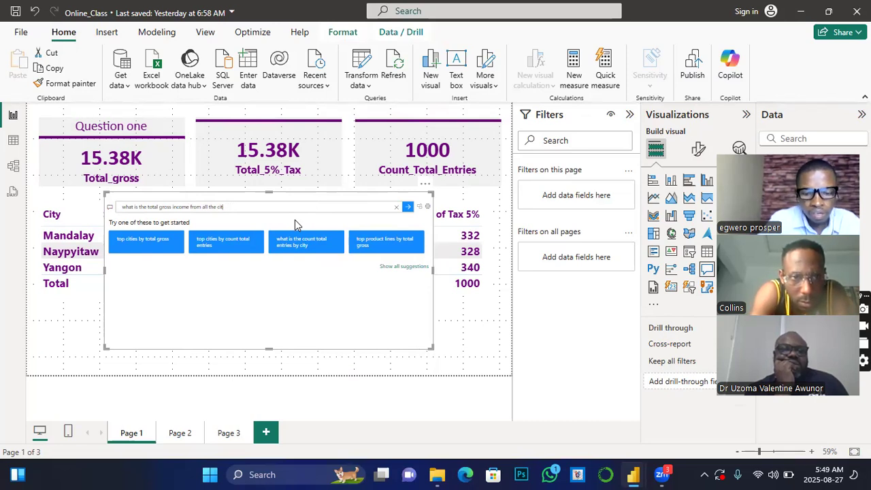
text(ies)
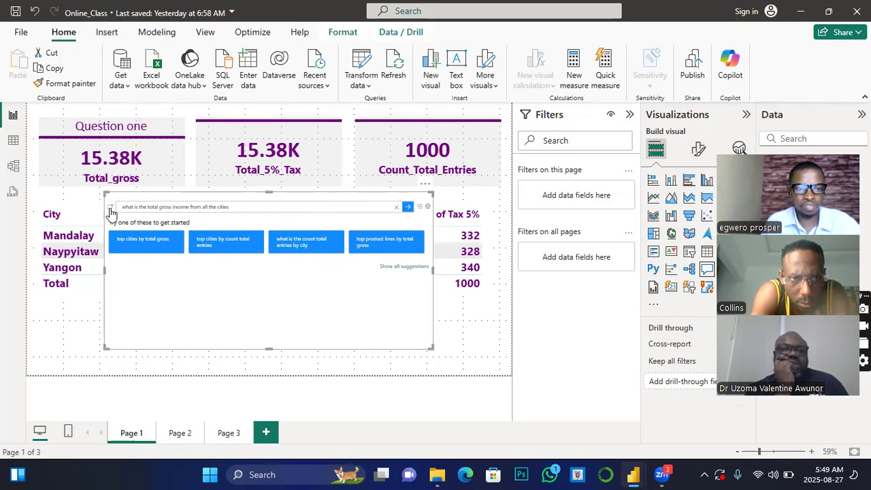
click(407, 211)
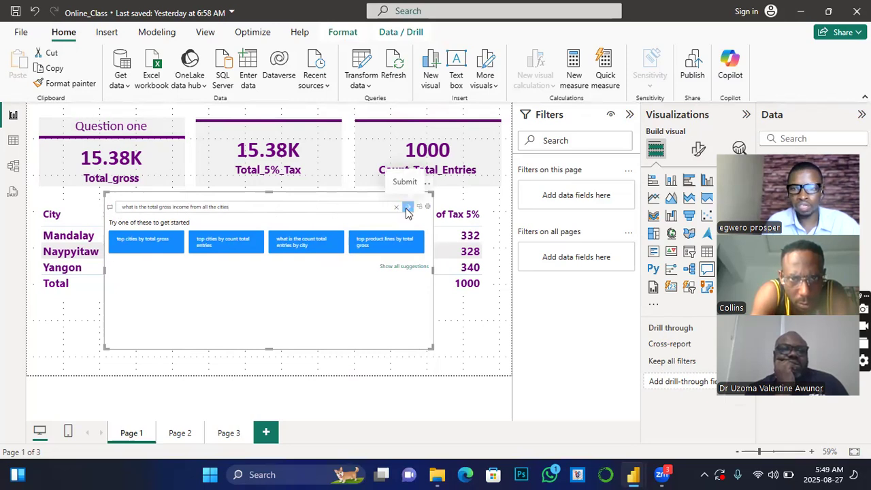
click(407, 211)
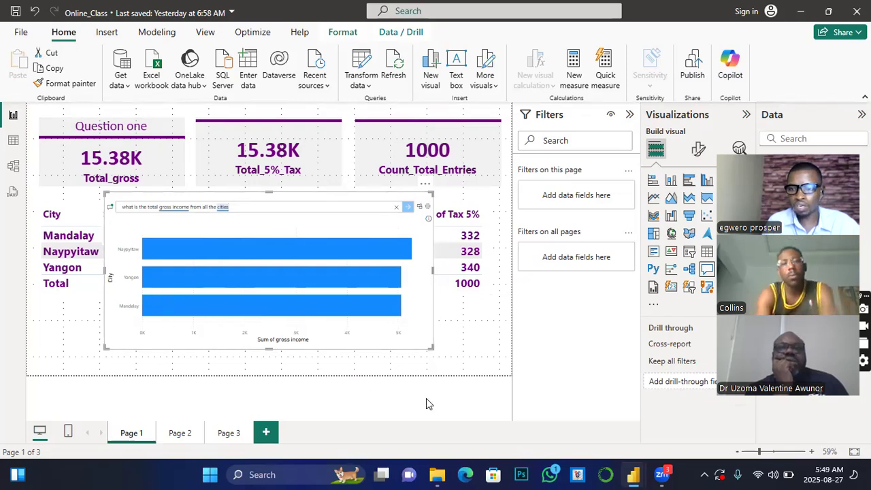
- Stretch the Q&A visual down to the page's lower edge and turn its result into a standard visual
drag(270, 349, 270, 374)
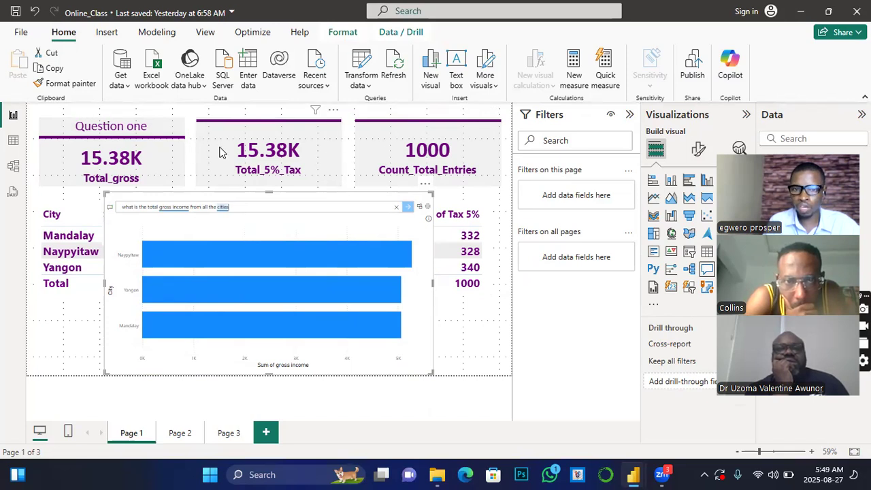
click(421, 207)
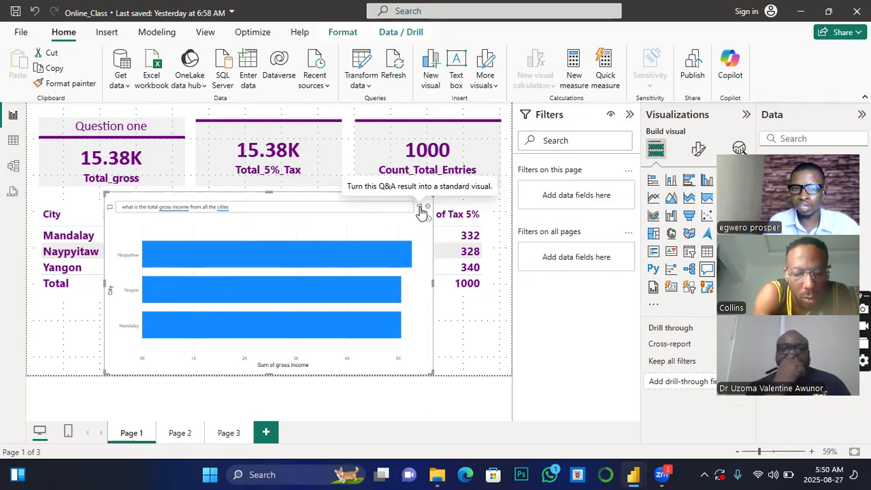
click(419, 208)
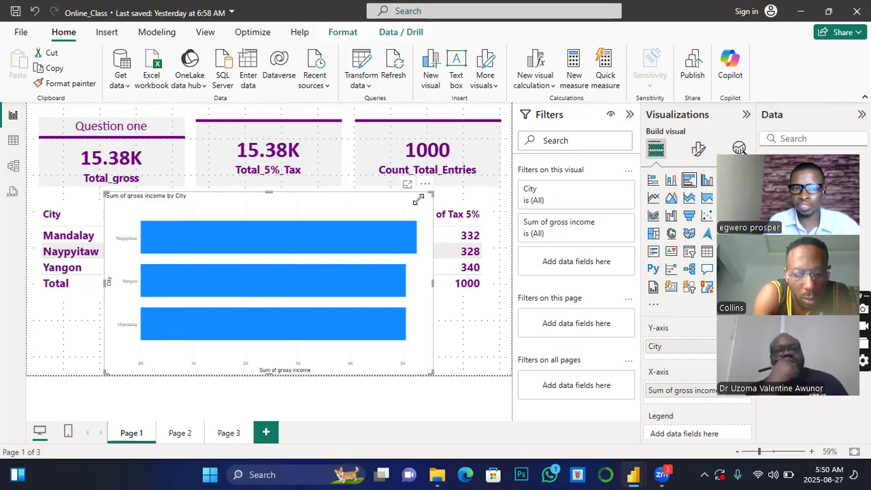
- Shrink the gross income by City bar chart and move it beneath the Count of Tax 5% table
drag(432, 193, 389, 213)
drag(349, 234, 292, 276)
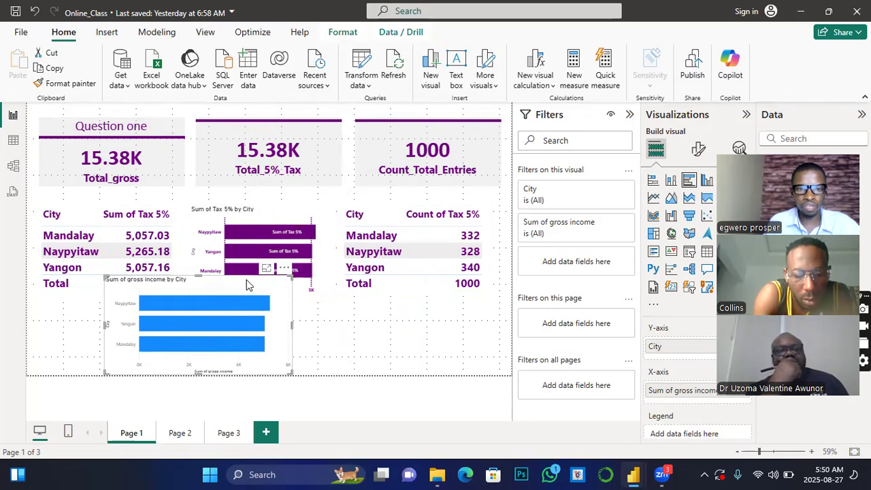
drag(222, 287, 435, 277)
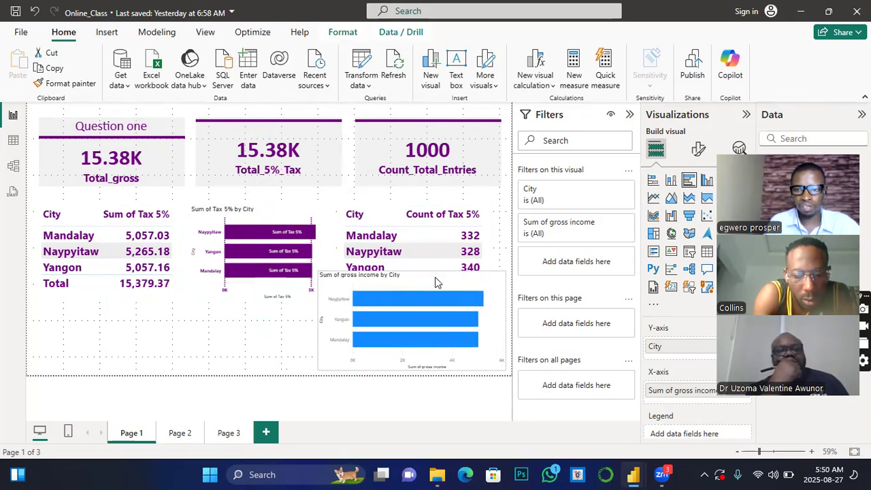
drag(500, 275, 483, 284)
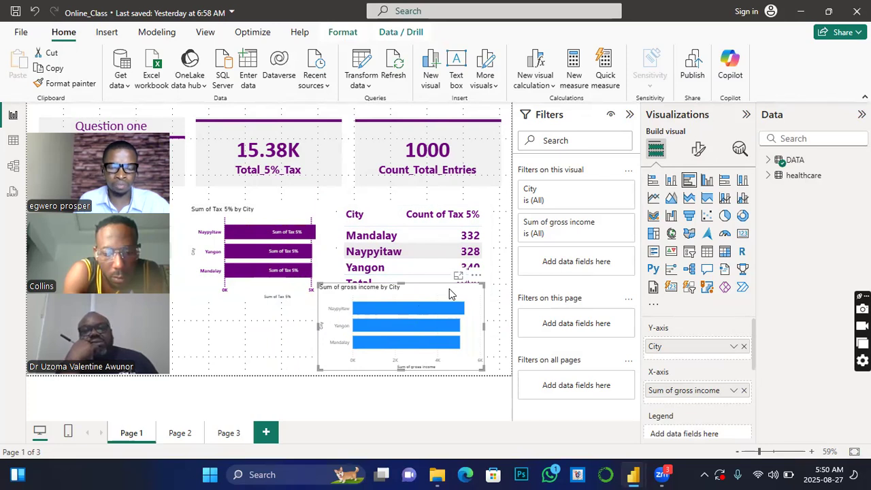
- Convert the gross income bar chart to a table, shrink it and place it beneath the Sum of Tax 5% table
click(706, 252)
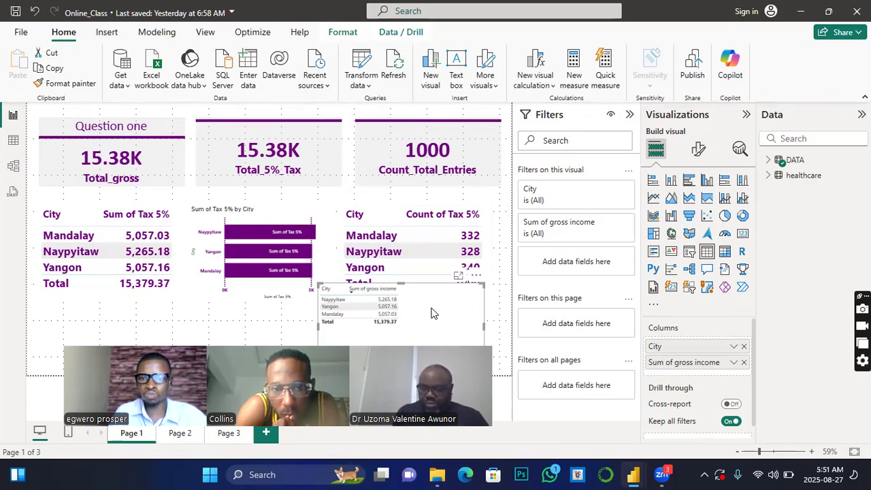
drag(351, 345, 352, 370)
drag(479, 370, 467, 322)
drag(362, 341, 92, 334)
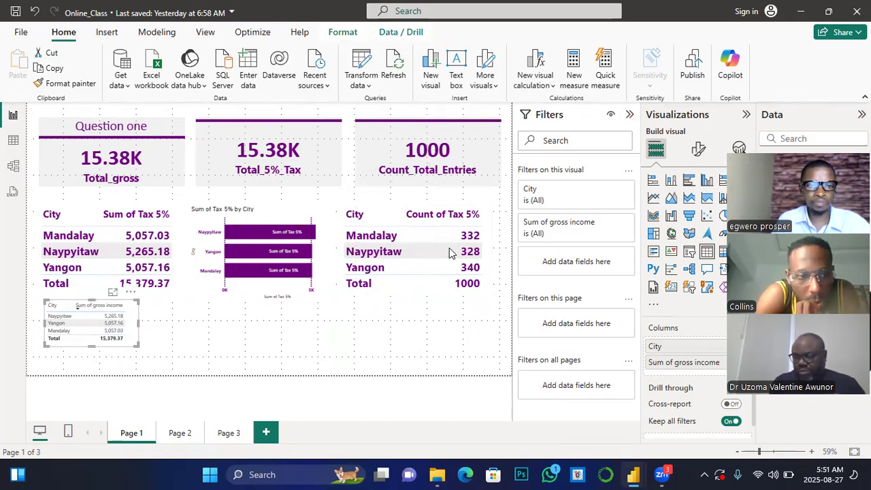
- Try applying the Total_gross card's formatting to the gross income table, enlarge the table slightly and clear its row selection
click(60, 168)
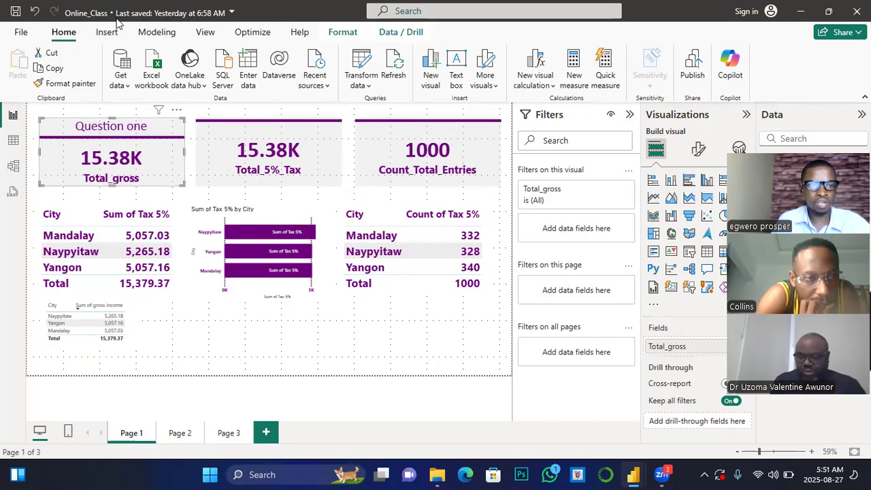
click(61, 84)
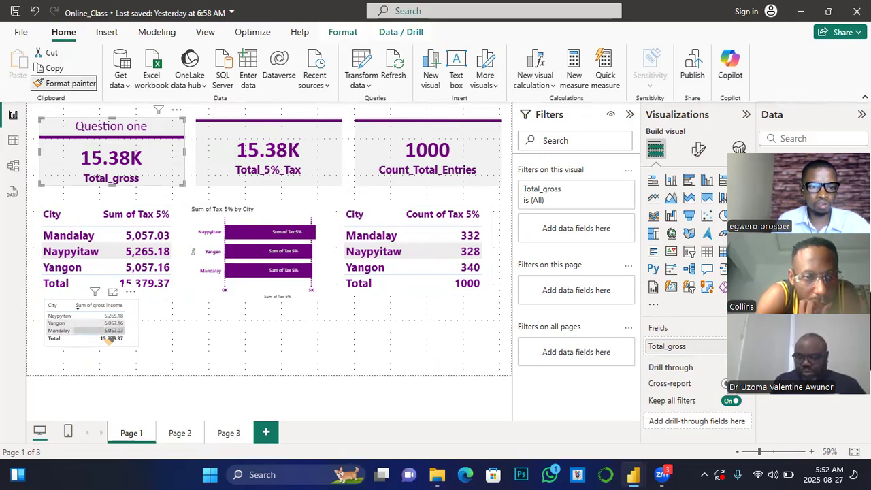
click(109, 339)
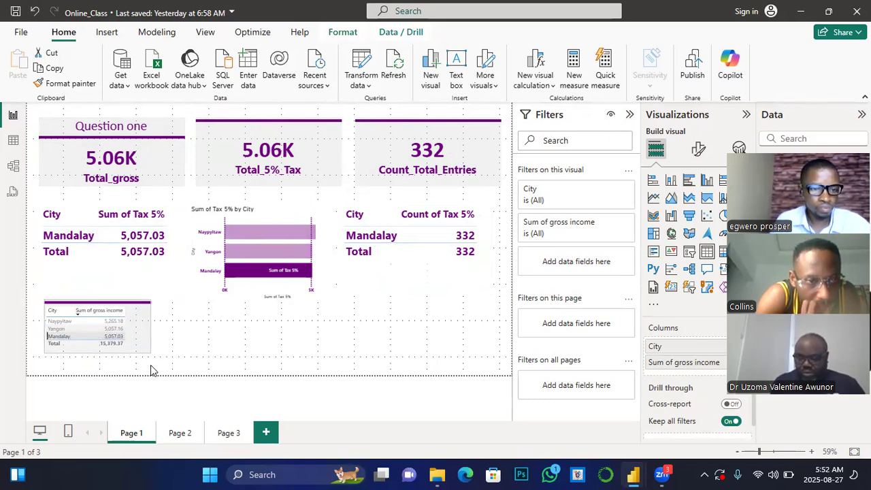
drag(139, 346, 151, 353)
click(144, 322)
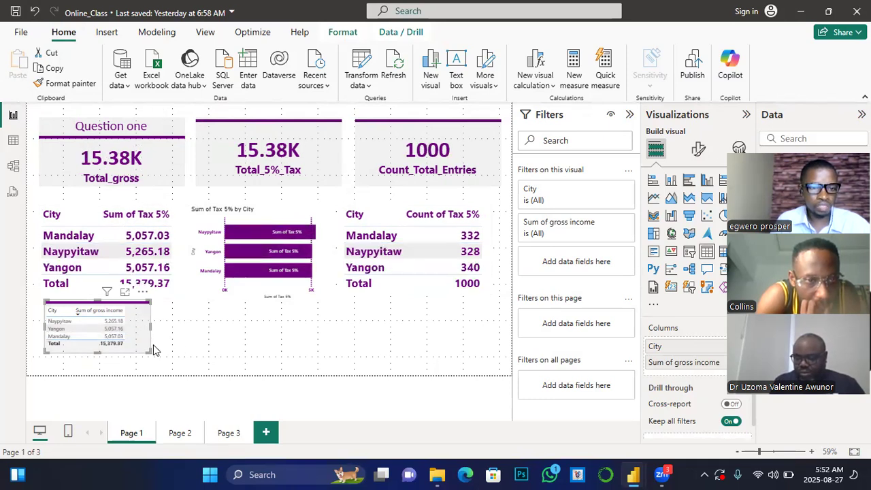
- Copy the Sum of Tax 5% table's formatting onto the gross income table and enlarge that table down to the page's lower edge
click(182, 287)
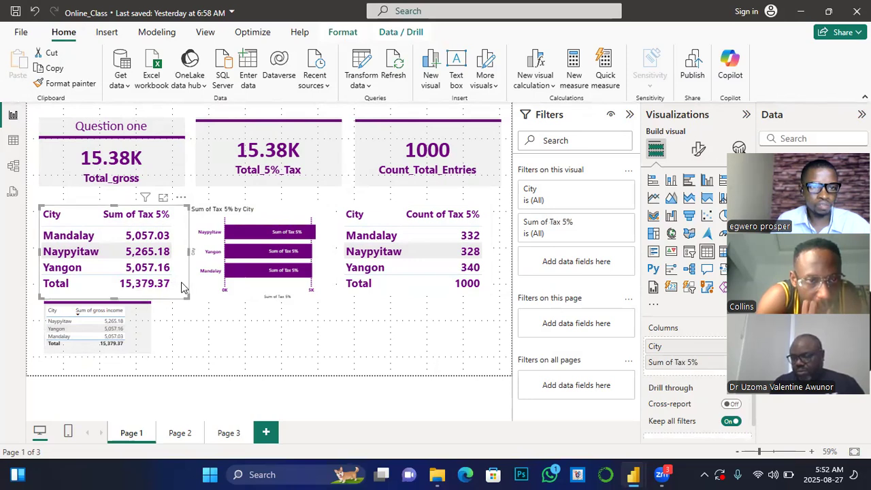
click(41, 83)
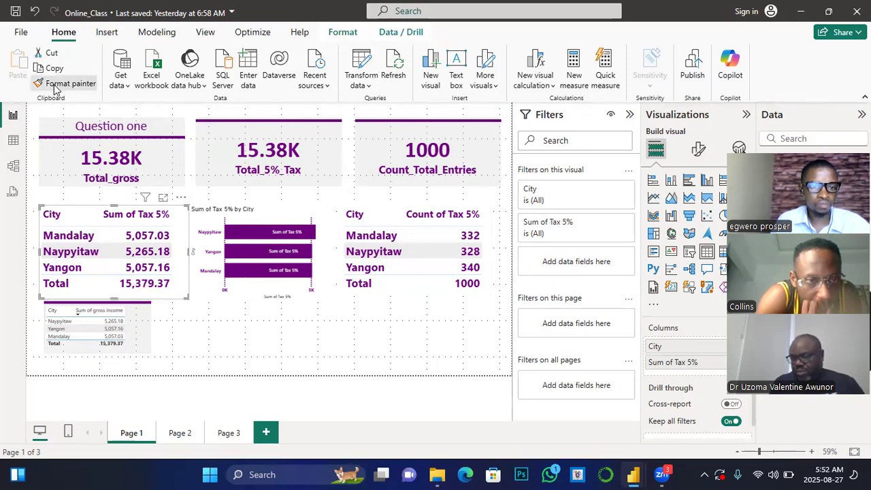
click(144, 329)
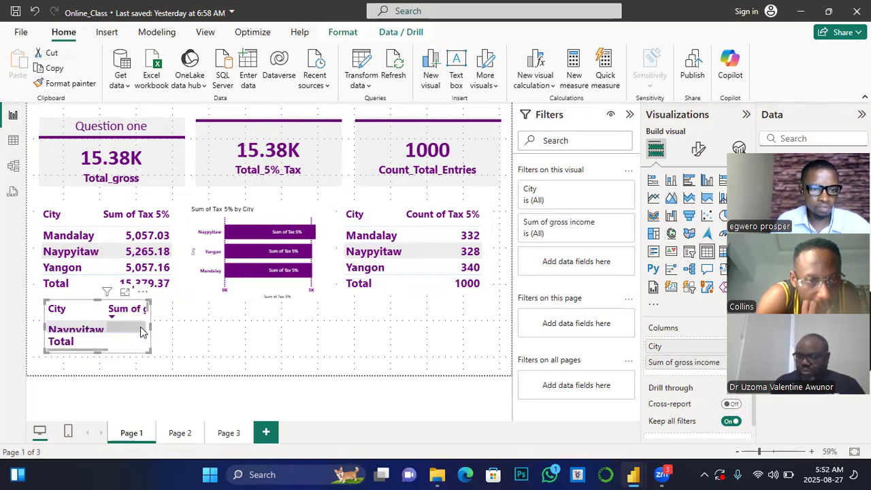
drag(150, 348, 230, 403)
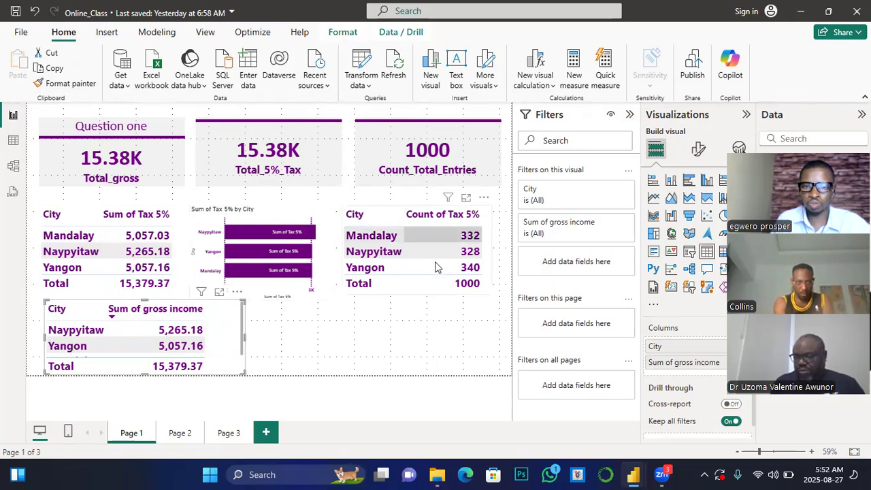
- Collapse the Filters and Visualizations panes to give the report canvas more room
click(629, 114)
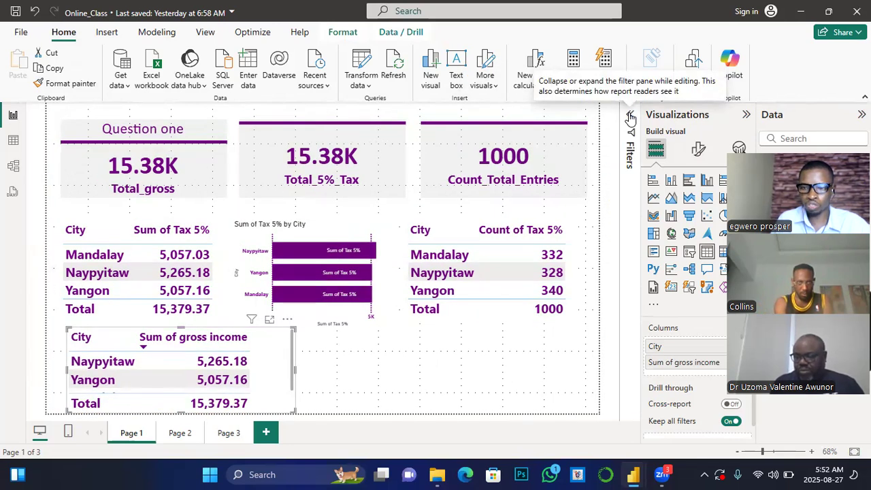
click(631, 117)
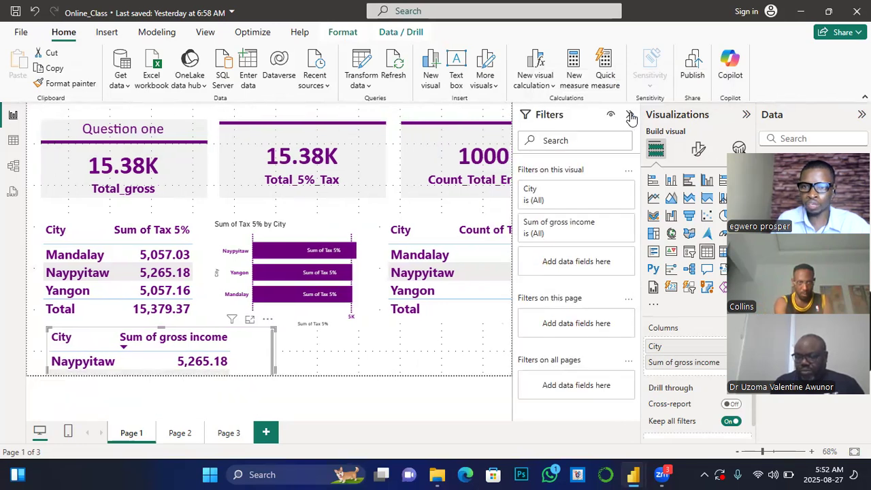
click(630, 116)
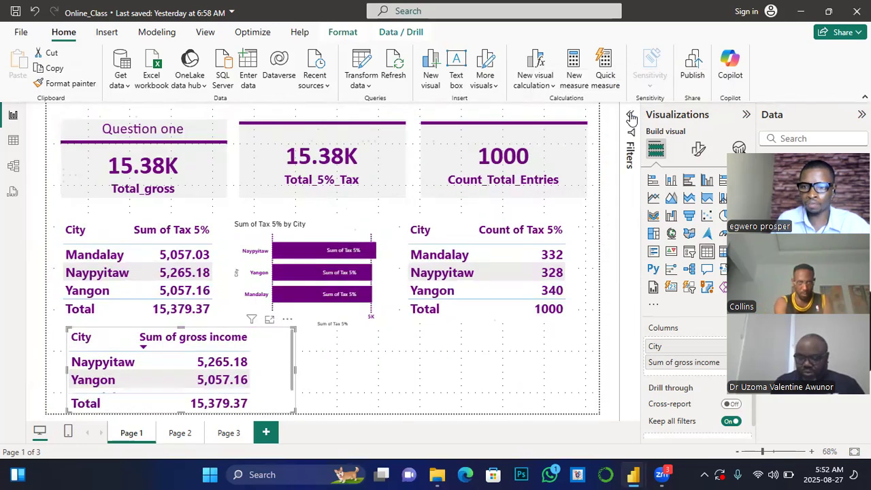
click(746, 115)
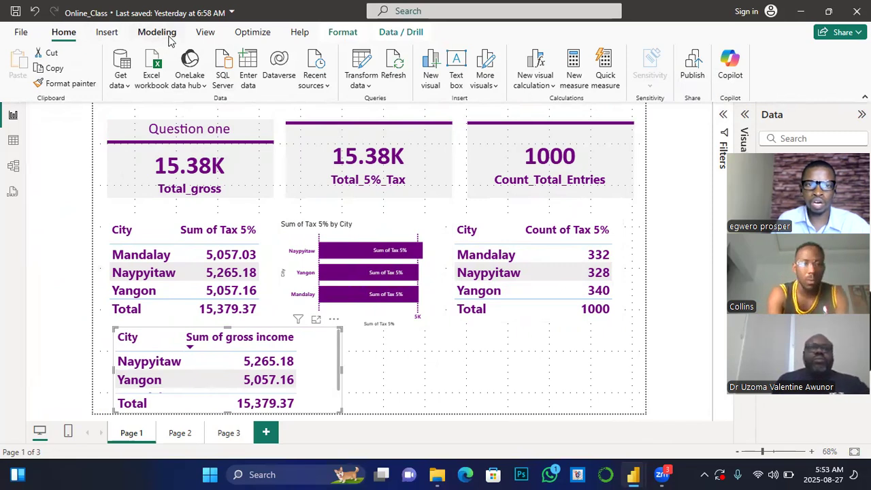
- Try the Fit to width and Actual size page views and return the report page to Fit to page
click(206, 34)
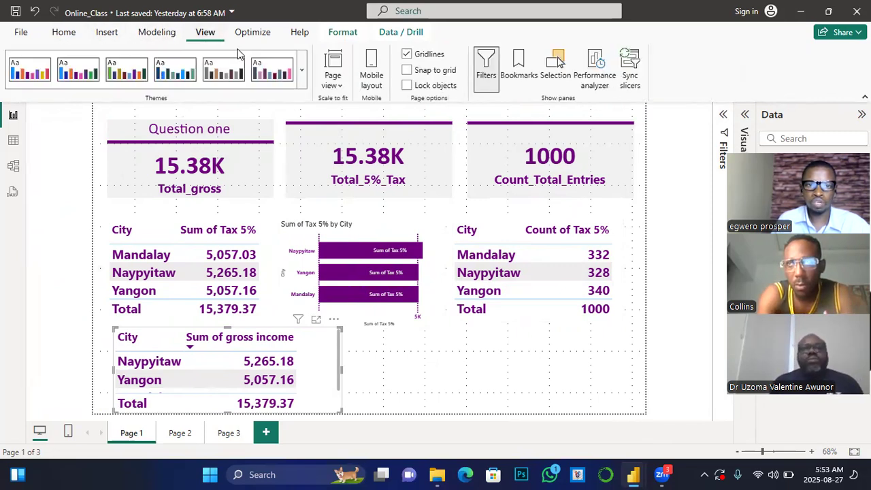
click(340, 88)
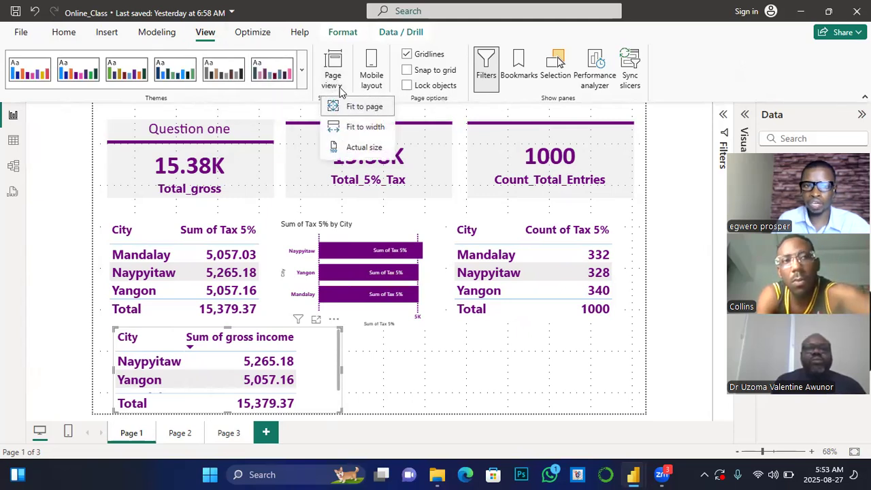
click(360, 129)
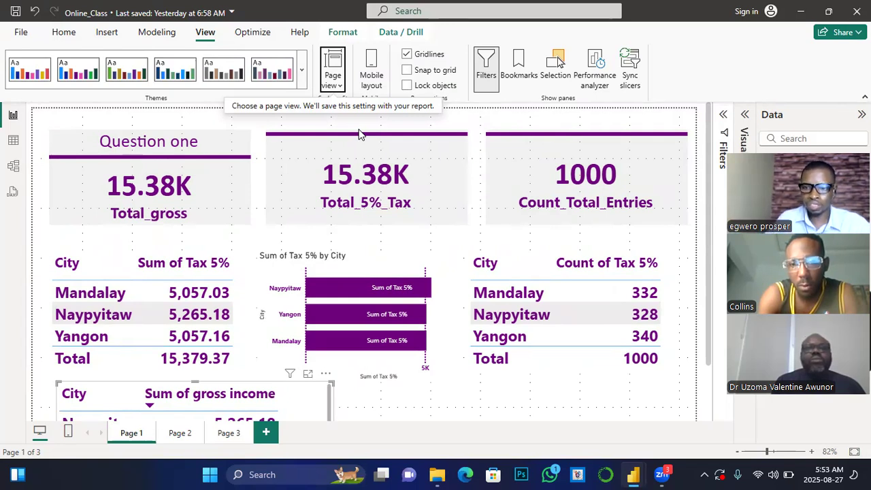
scroll(357, 126, down, 2)
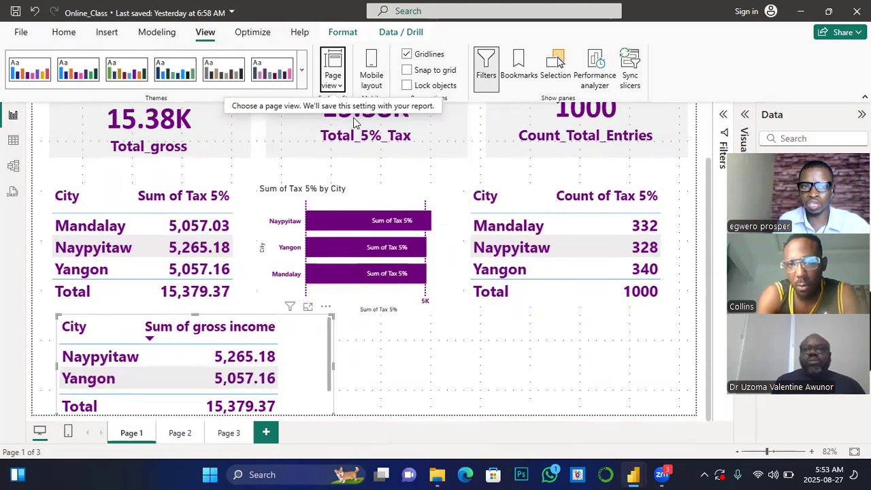
click(340, 86)
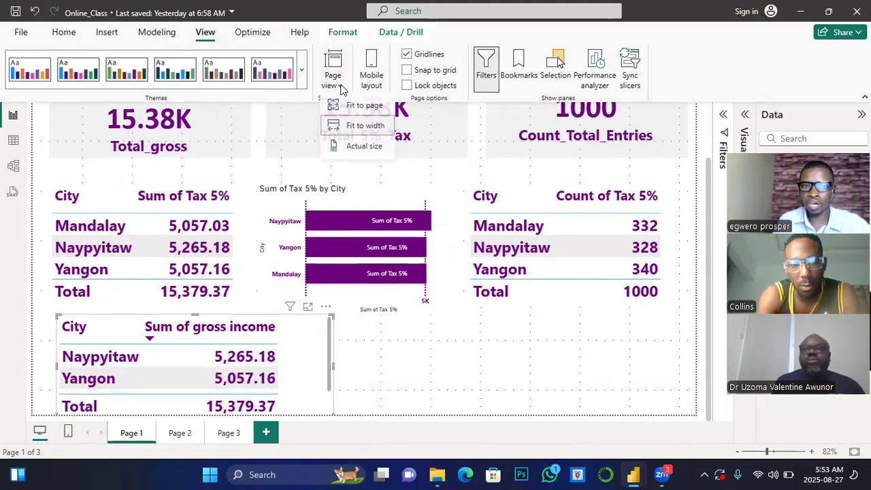
click(360, 149)
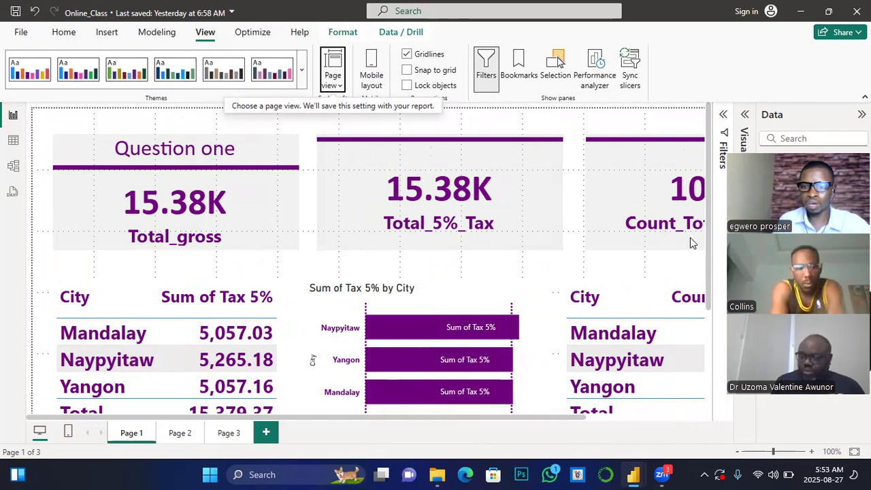
scroll(691, 245, down, 2)
scroll(666, 256, up, 2)
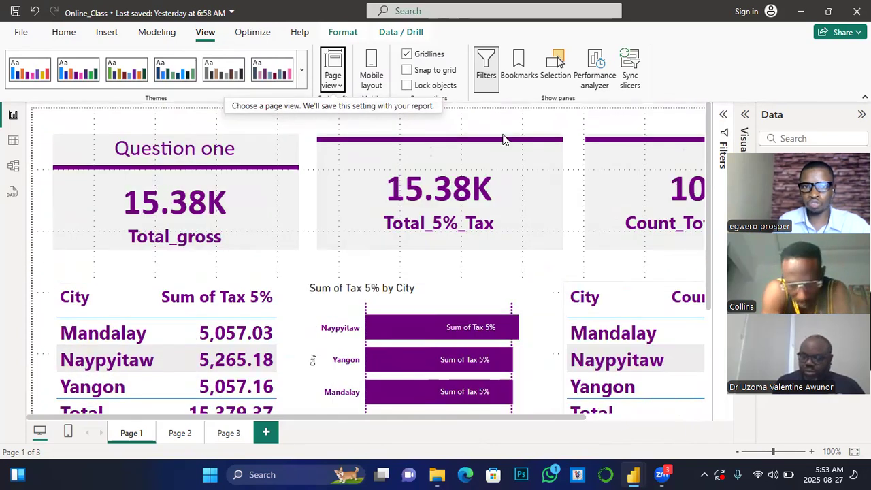
click(340, 84)
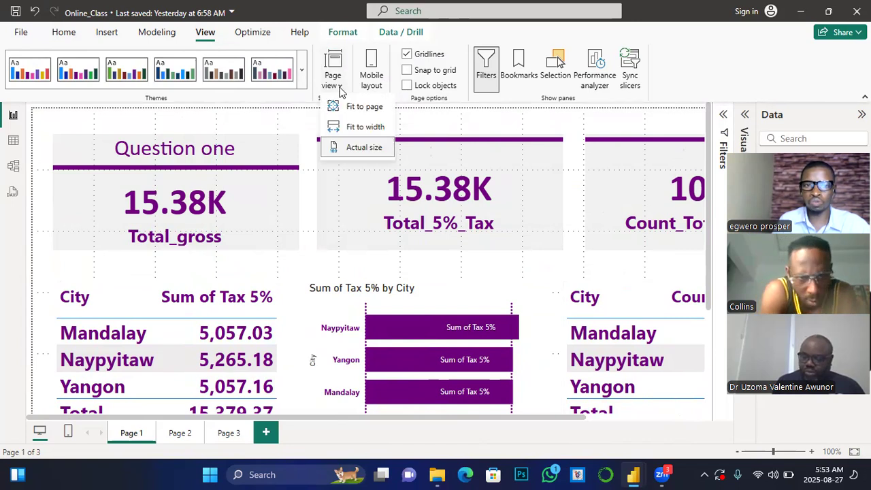
click(349, 107)
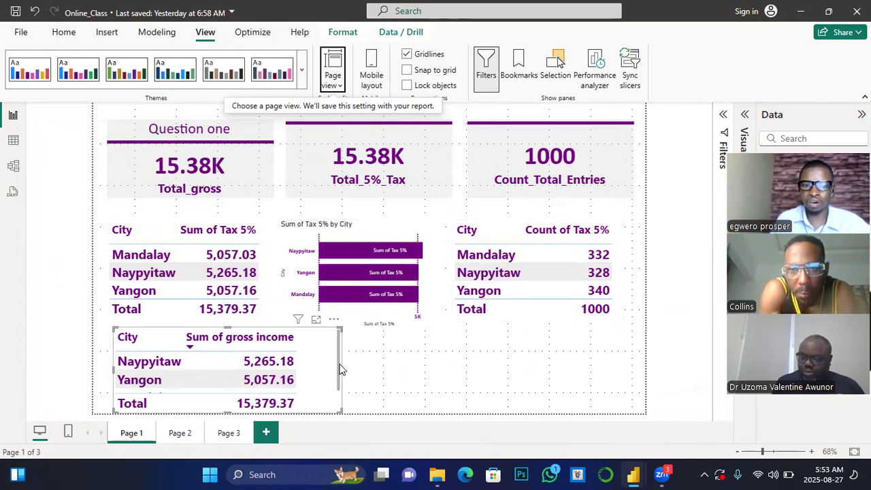
- Shrink the gross income table slightly and expand the healthcare table's field list
drag(341, 411, 332, 403)
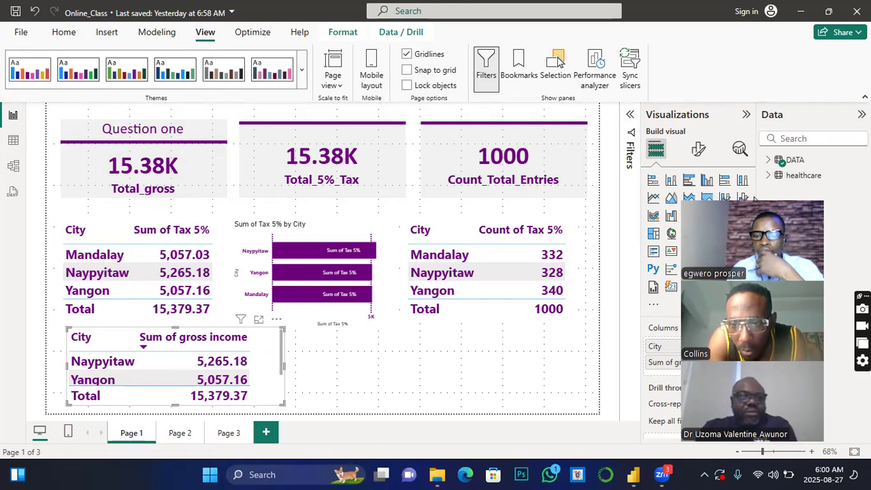
drag(755, 202, 707, 208)
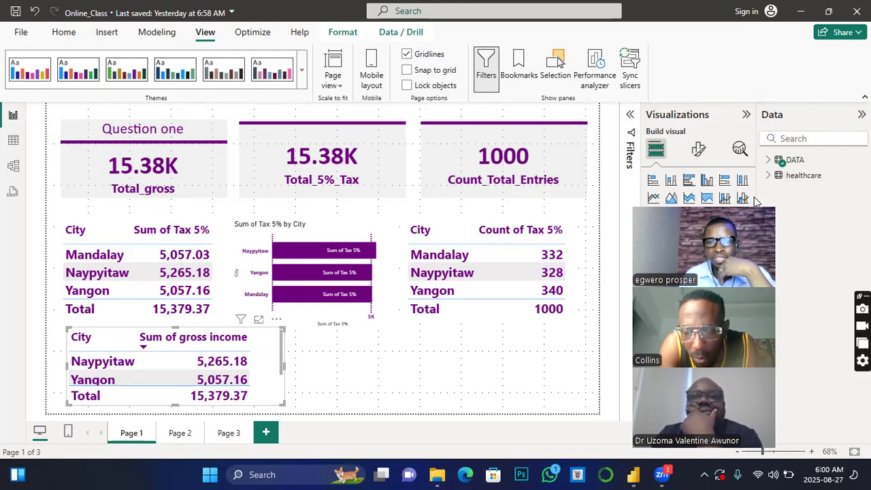
drag(755, 200, 778, 204)
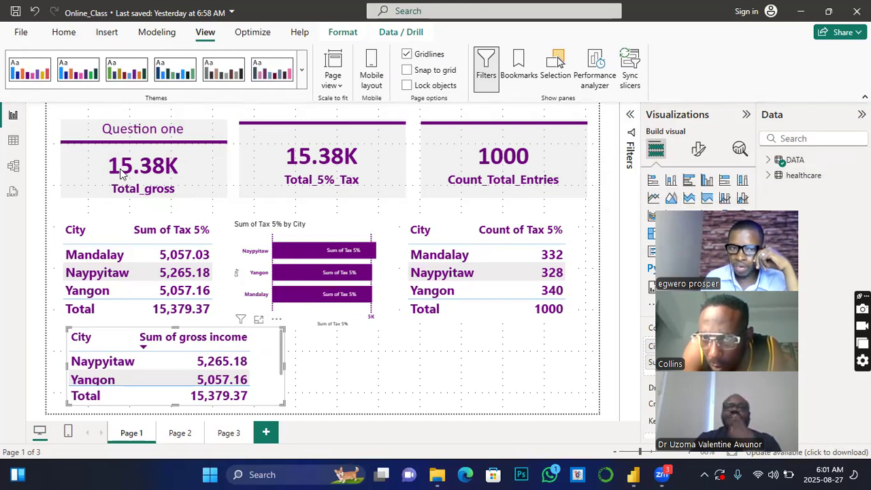
click(800, 176)
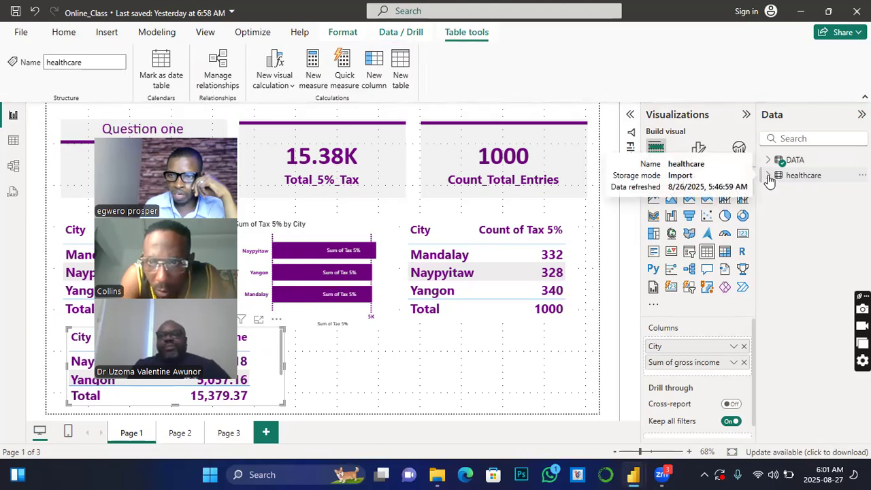
click(769, 177)
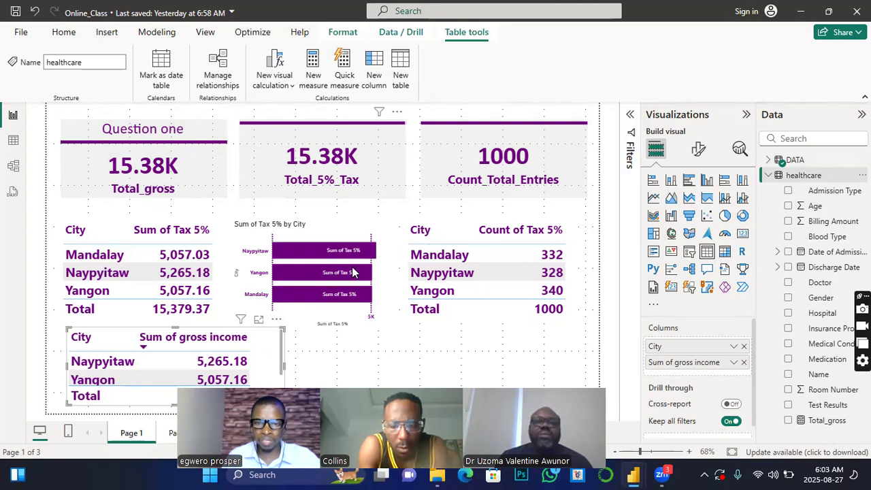
- Add a slicer on the City field of the DATA table and place it beneath the Count of Tax 5% table
mouse_move(353, 272)
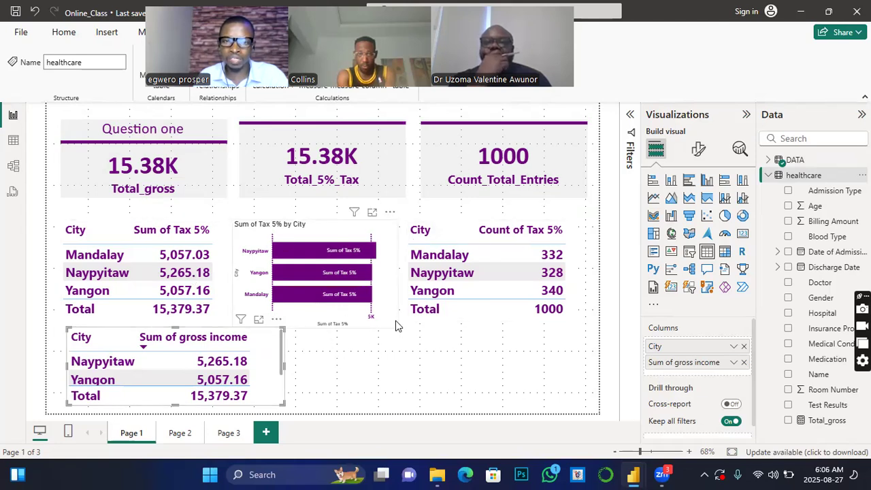
click(497, 358)
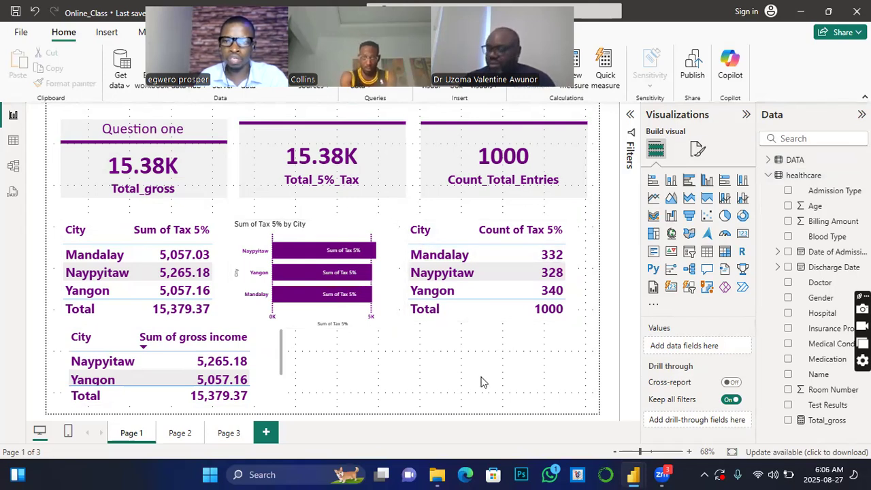
click(689, 253)
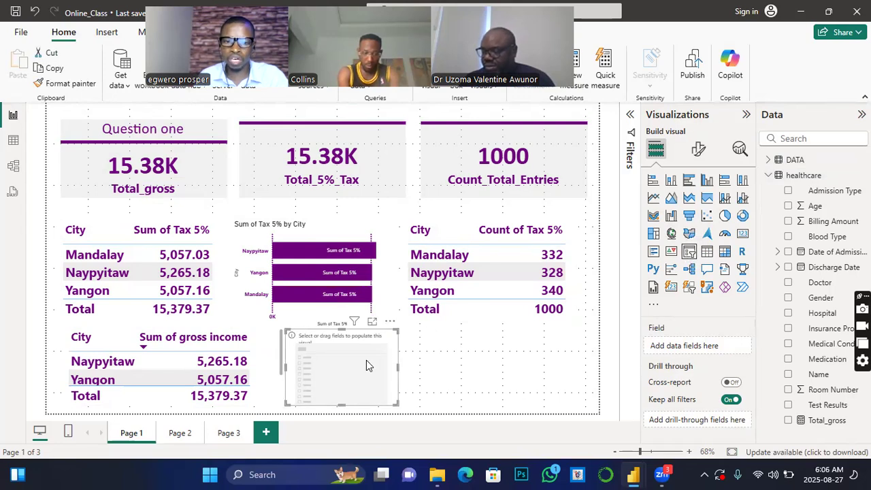
drag(349, 364, 524, 358)
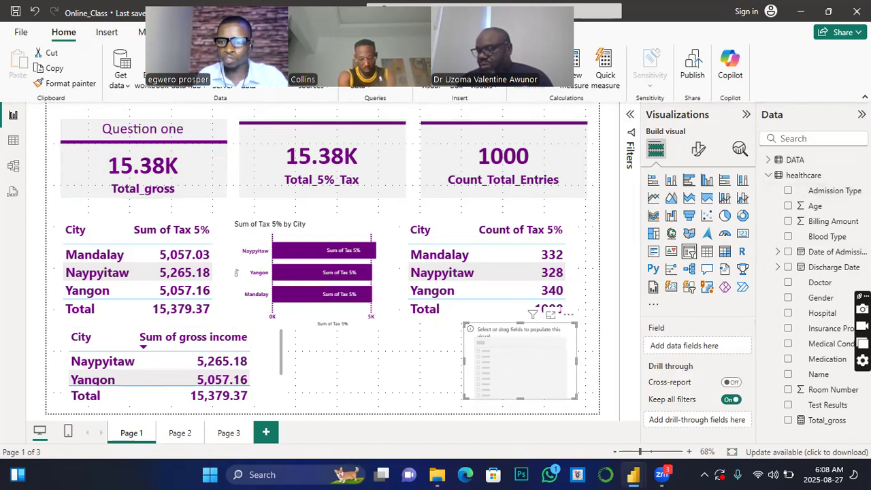
click(766, 160)
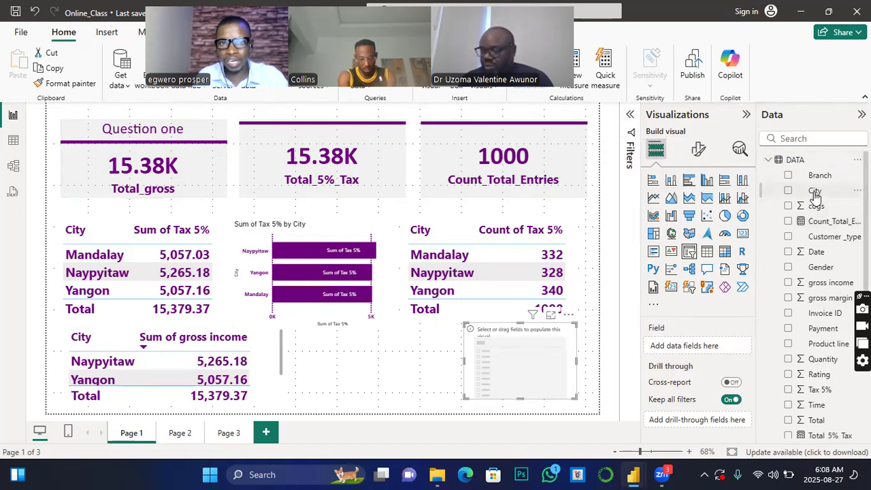
drag(750, 243, 575, 374)
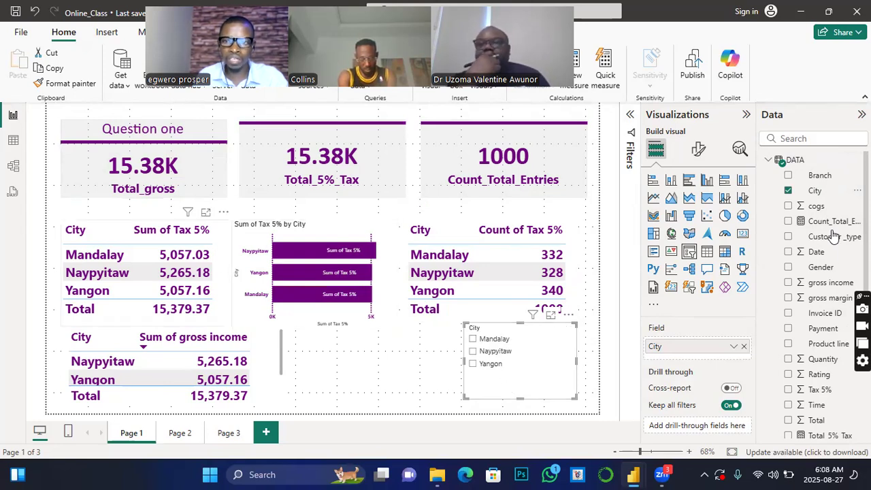
- Test the City slicer by filtering the page to Mandalay, Naypyitaw and Yangon one at a time
click(474, 345)
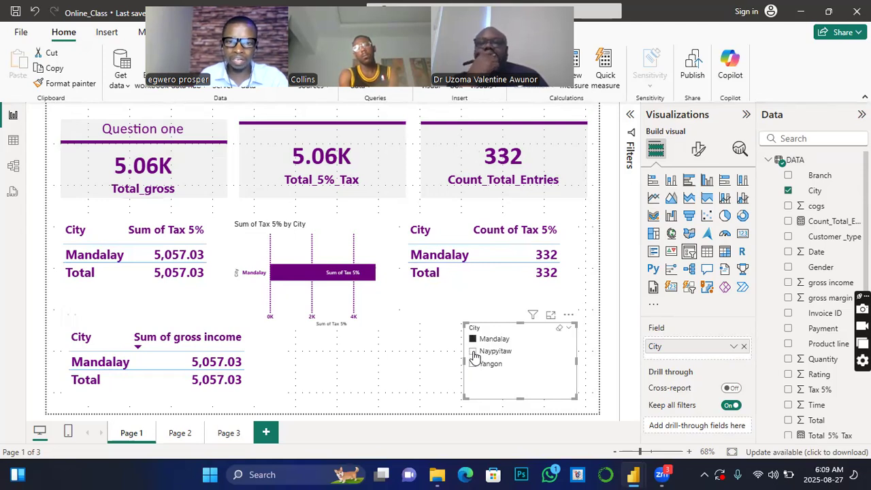
click(474, 355)
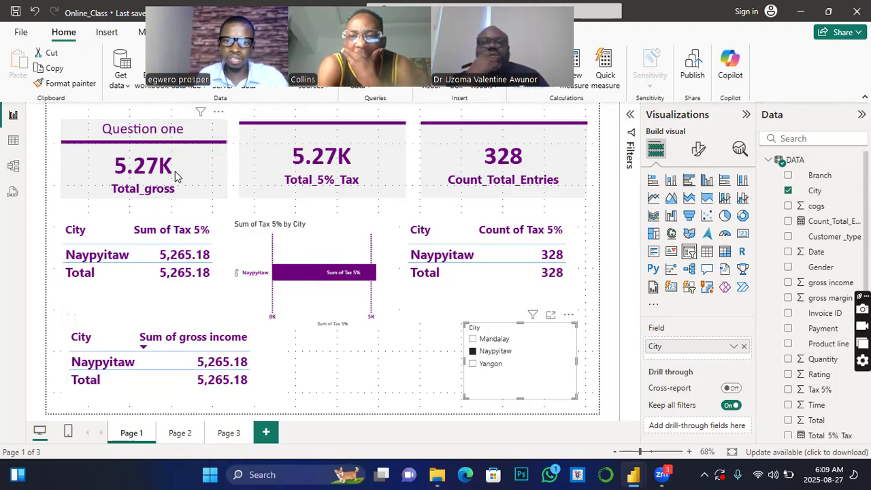
click(473, 340)
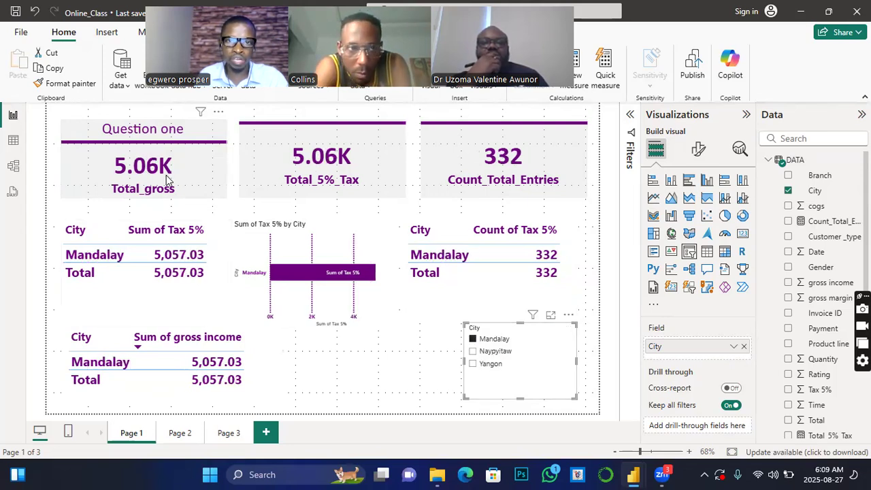
click(475, 352)
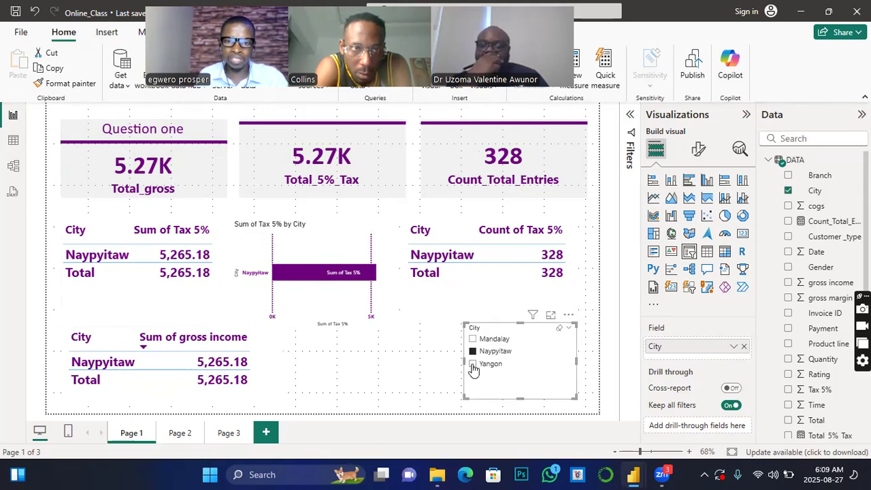
click(473, 366)
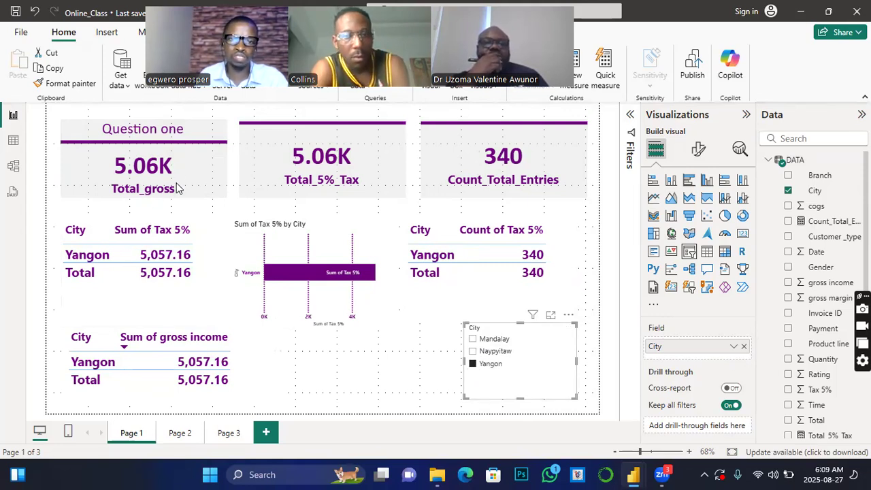
click(474, 352)
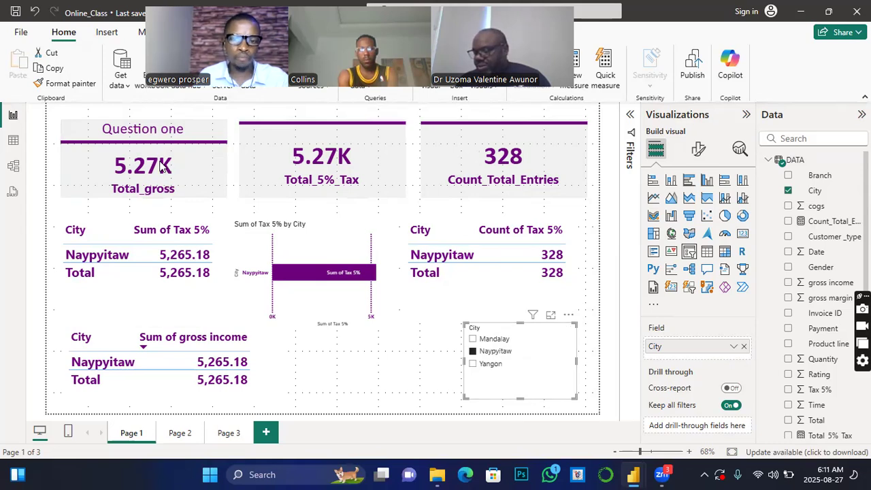
- Filter the page to Yangon and Naypyitaw together with the City slicer and clear the selection
click(474, 365)
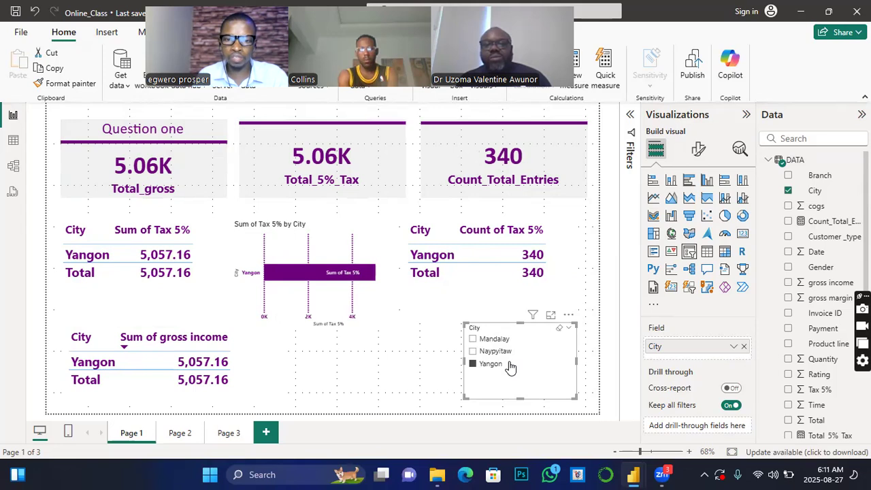
ctrl+click(495, 351)
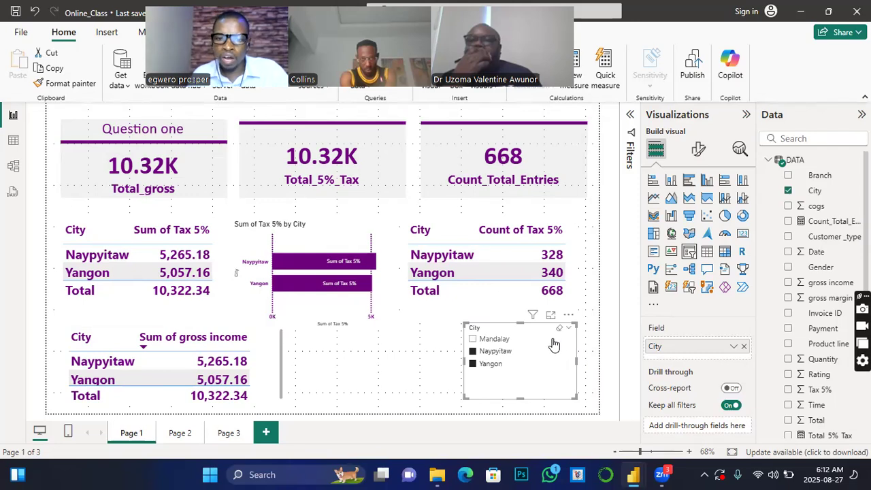
click(473, 352)
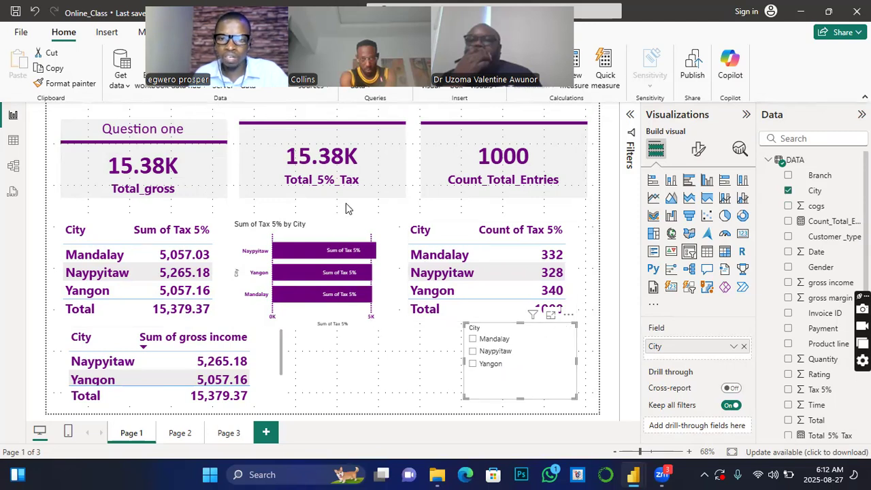
- Narrow the City slicer to about the width of its city names and set its style to Tile
drag(575, 362, 525, 361)
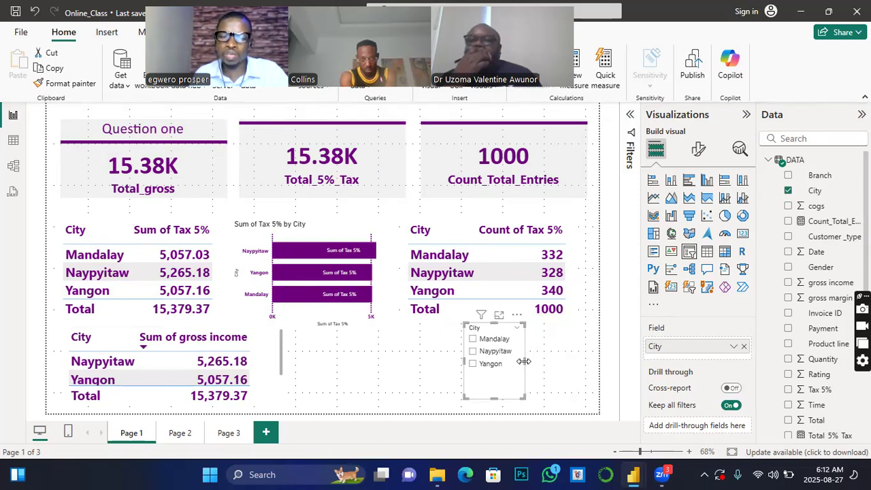
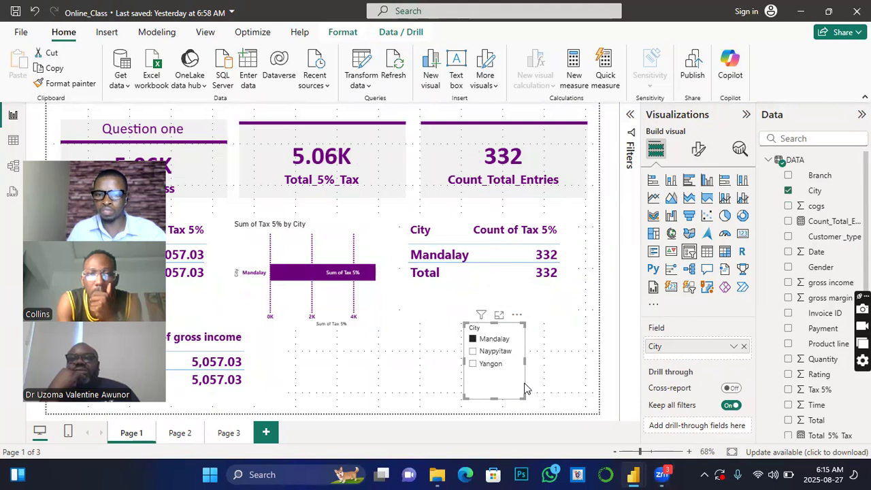
click(697, 151)
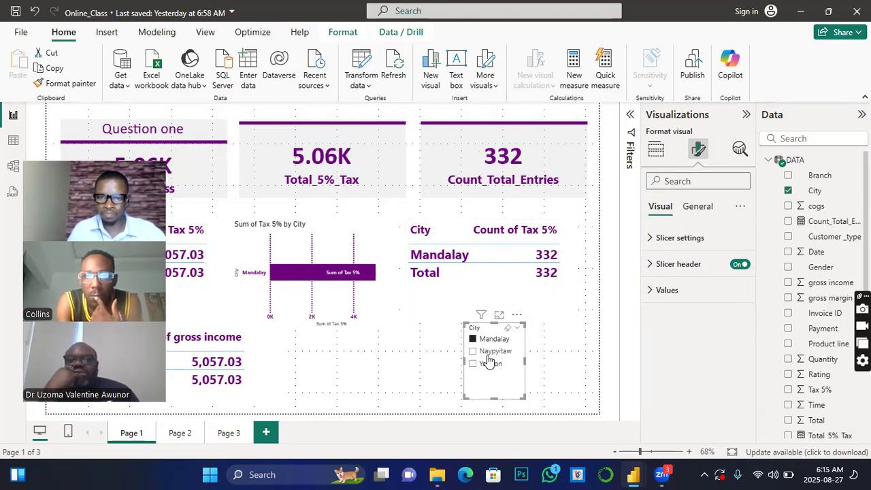
click(653, 241)
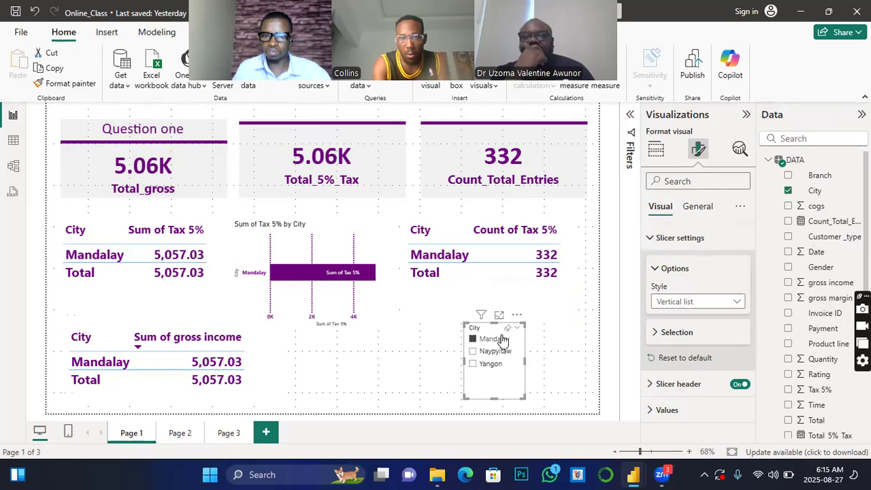
click(737, 303)
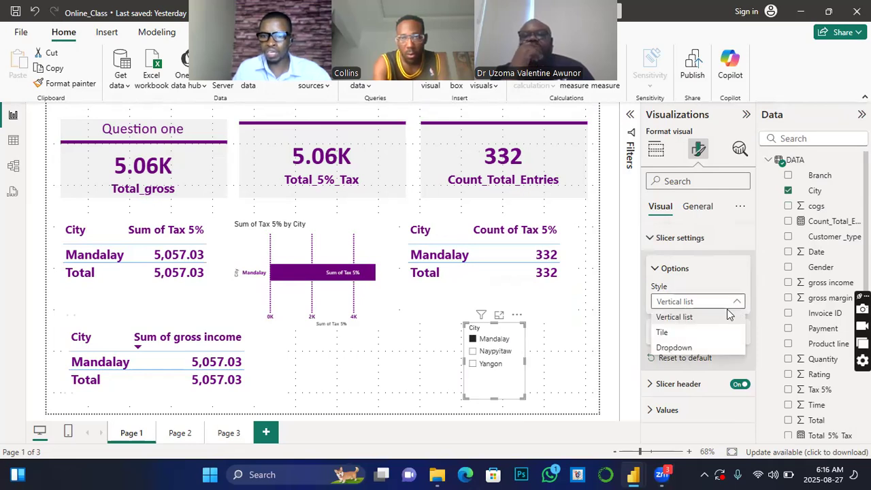
click(661, 334)
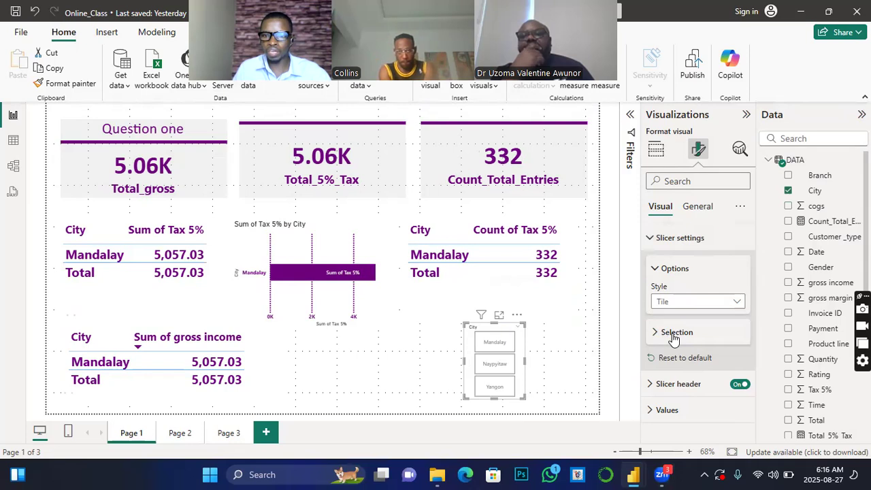
- Try the Dropdown style on the City slicer, open its city list, and switch the style back to Tile
click(725, 306)
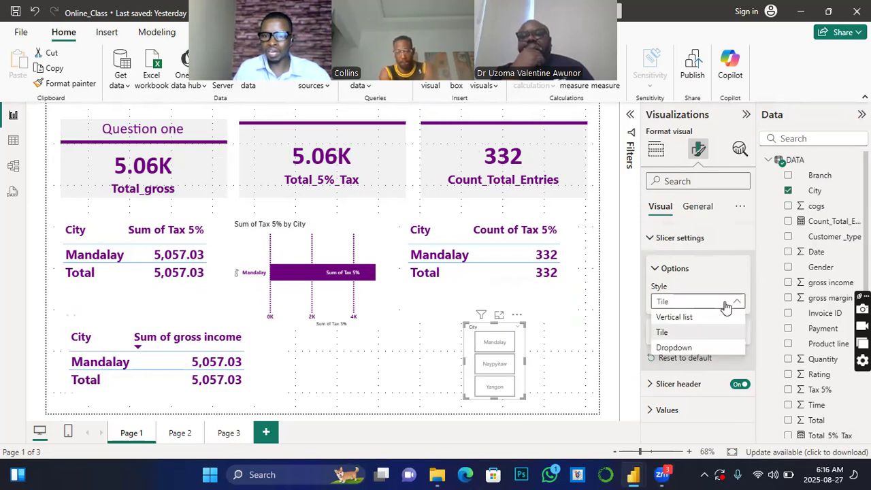
click(668, 348)
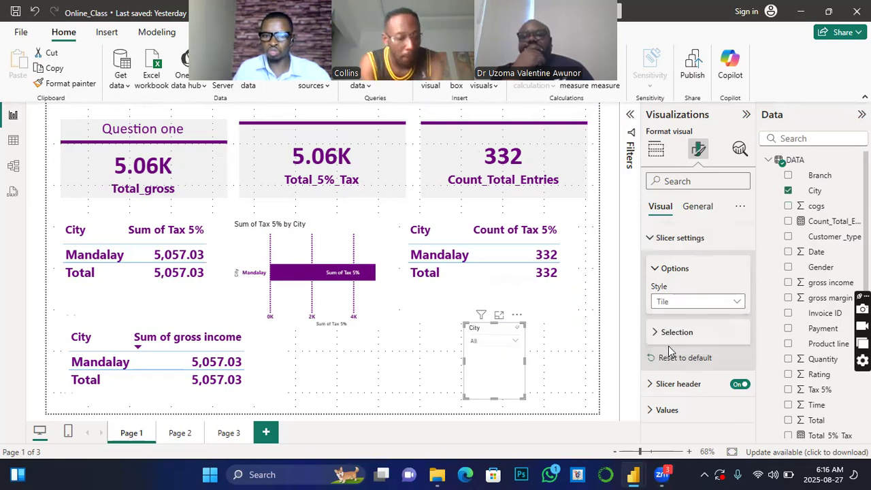
click(514, 344)
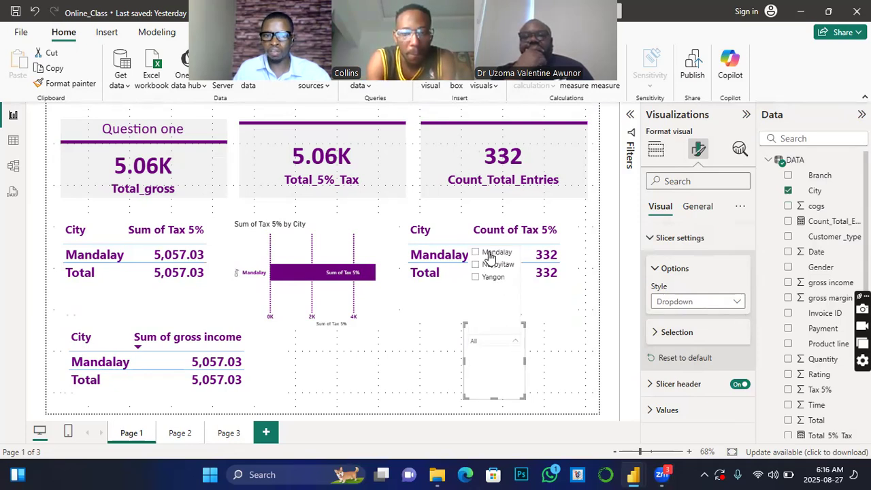
click(735, 303)
click(662, 332)
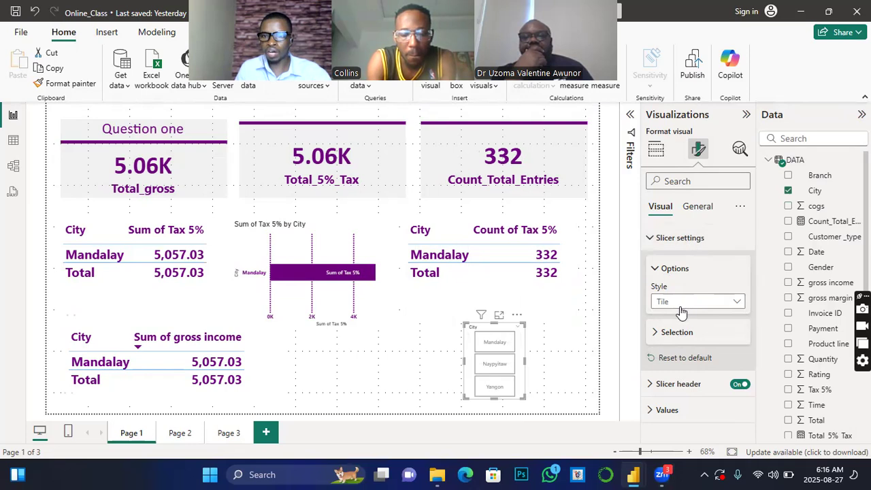
- Make the City slicer's value text bold and set its font size to 14
click(656, 269)
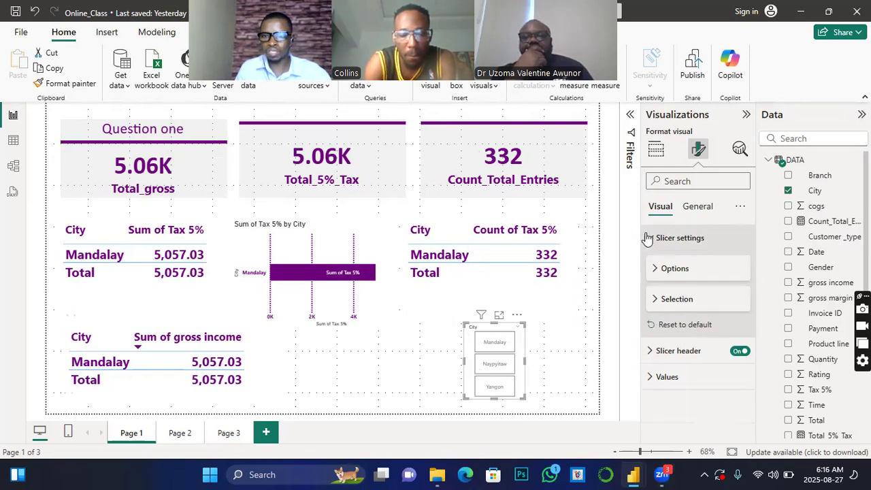
click(649, 378)
scroll(653, 385, down, 2)
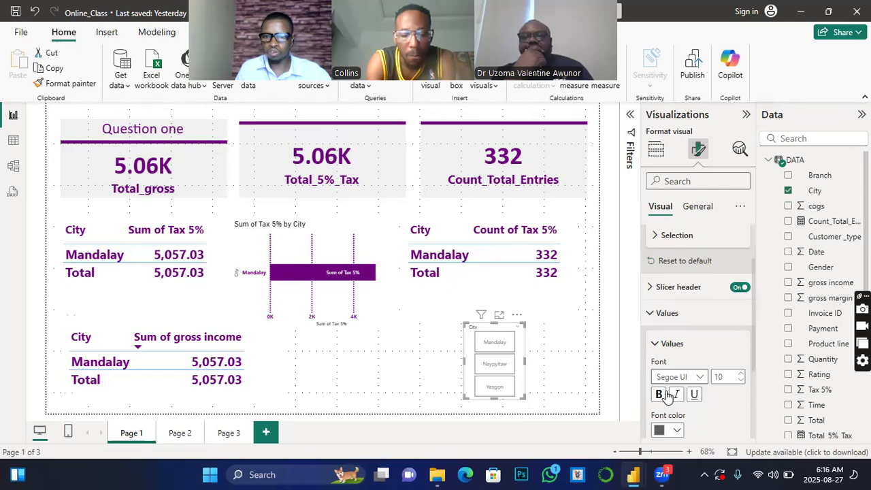
click(664, 396)
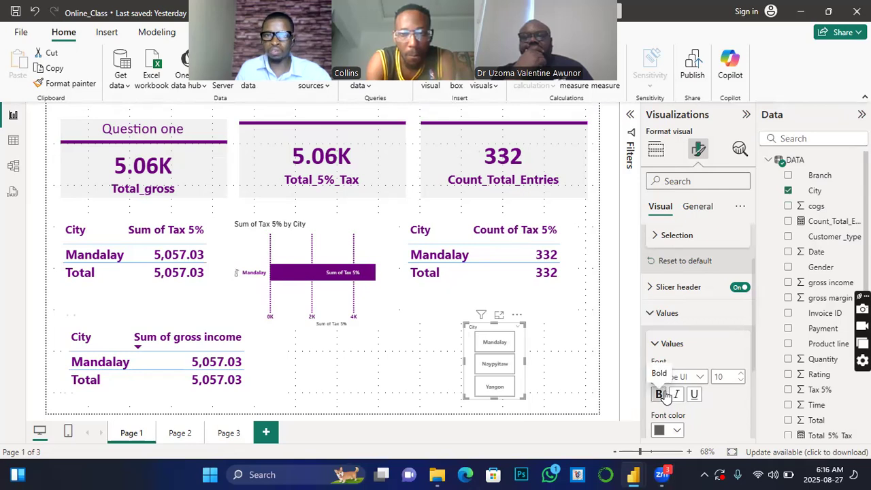
scroll(734, 362, down, 2)
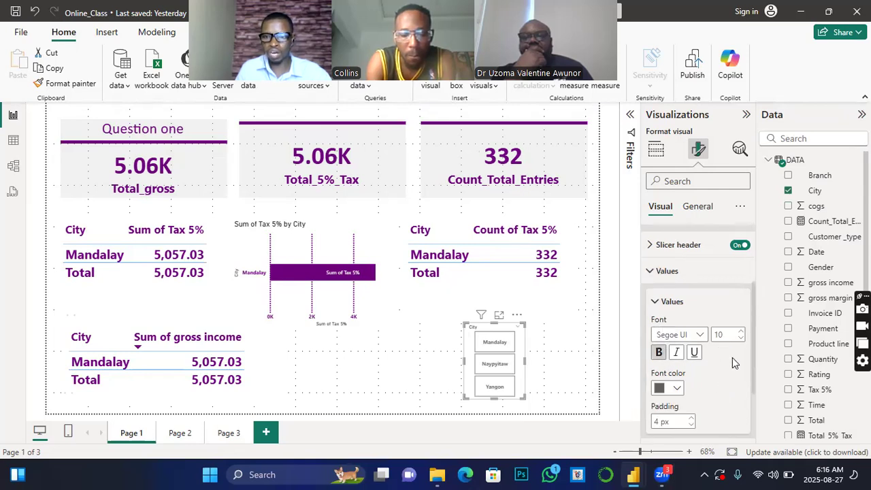
scroll(734, 362, down, 1)
click(742, 311)
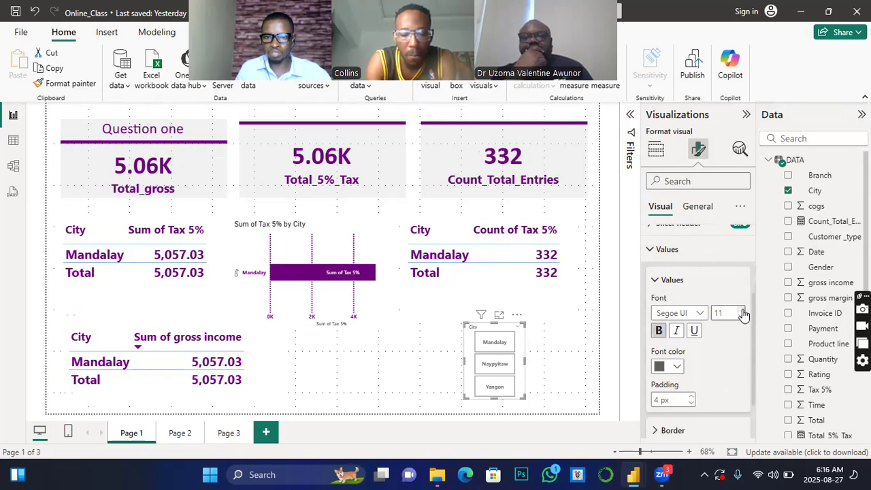
click(742, 310)
click(742, 310)
click(742, 311)
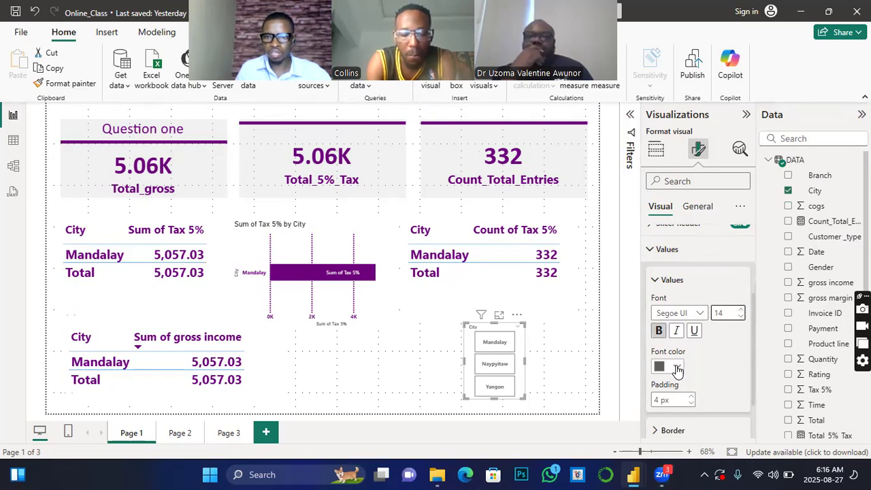
- Set the City slicer's value font color to purple and the value padding to 6 px
click(676, 368)
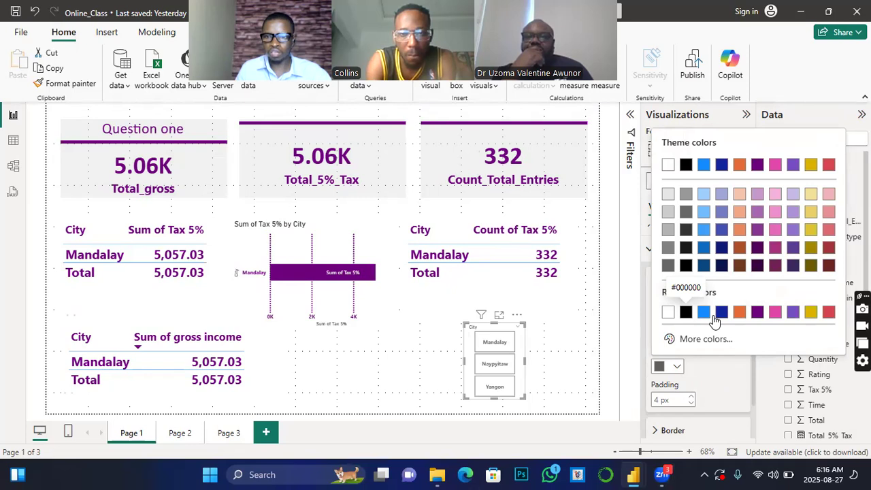
click(757, 310)
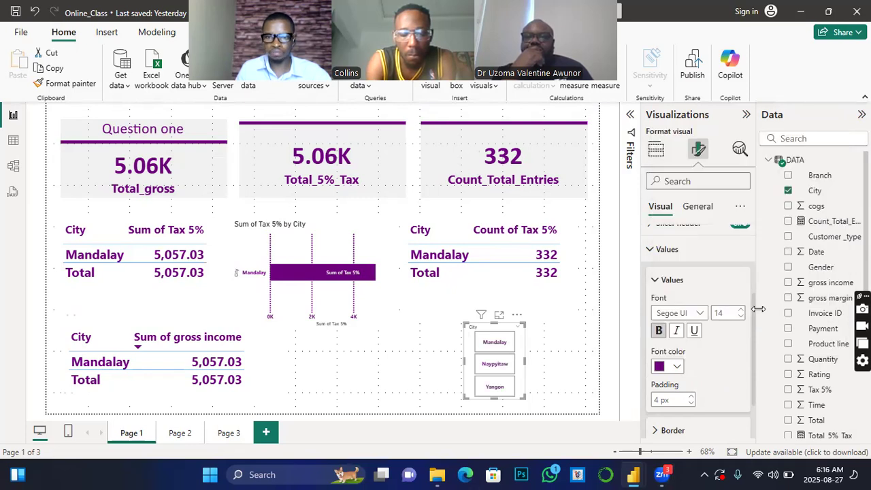
scroll(680, 398, down, 3)
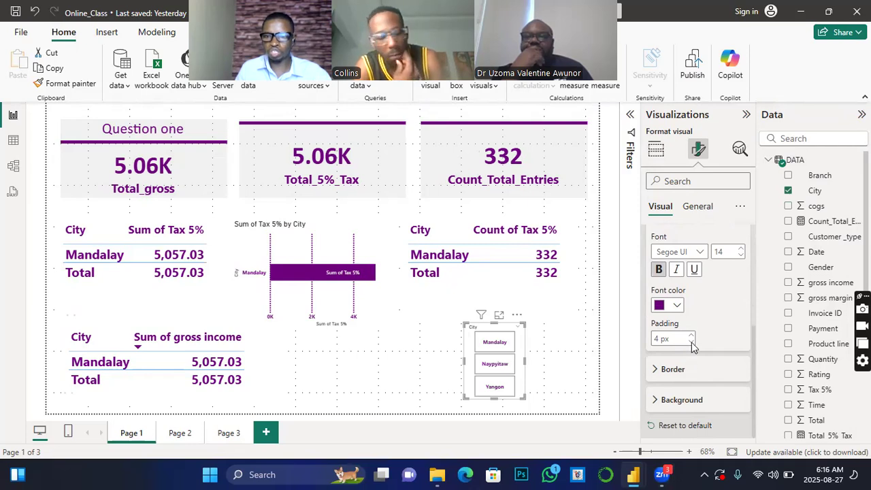
click(691, 336)
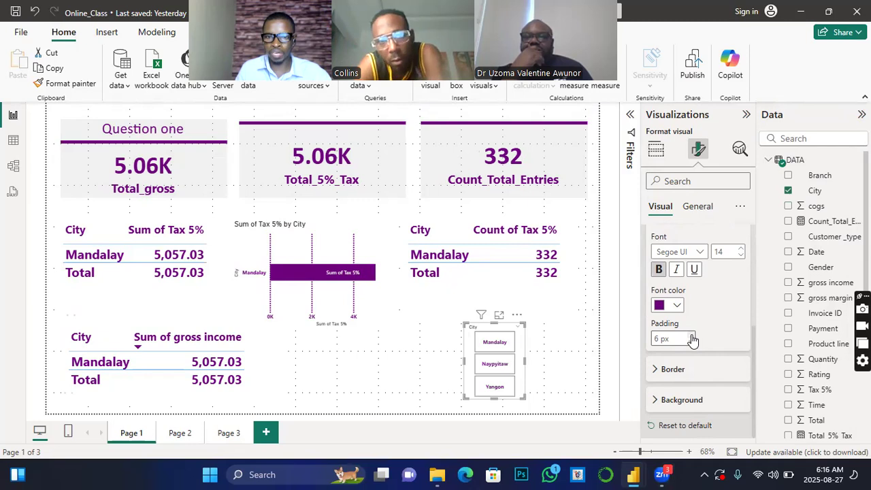
- Set the border of the City slicer's tiles to purple with a line width of 4
click(658, 374)
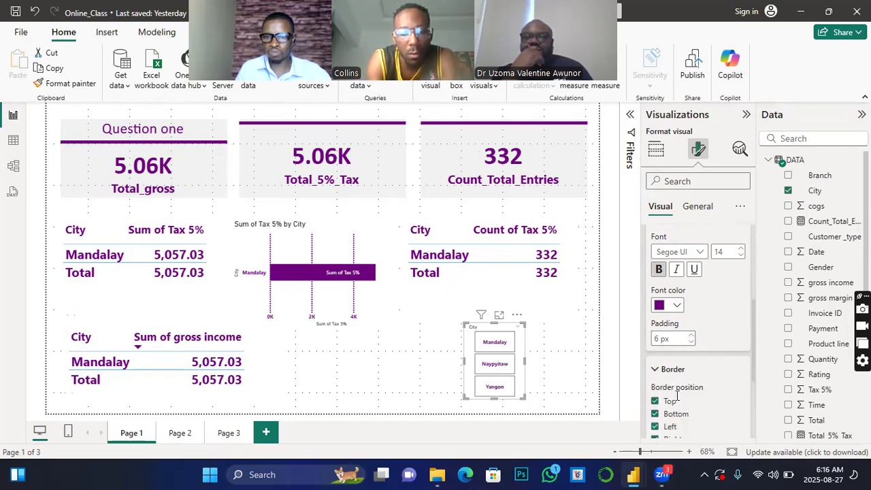
scroll(677, 394, down, 2)
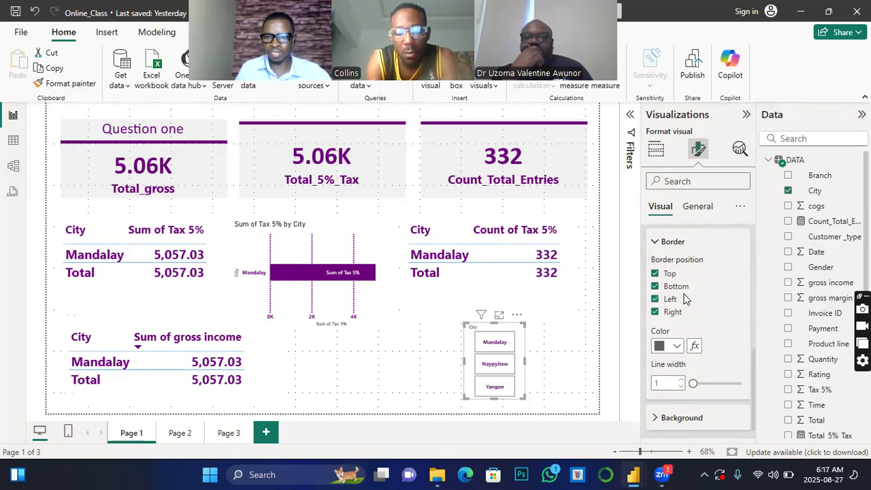
click(676, 349)
click(668, 292)
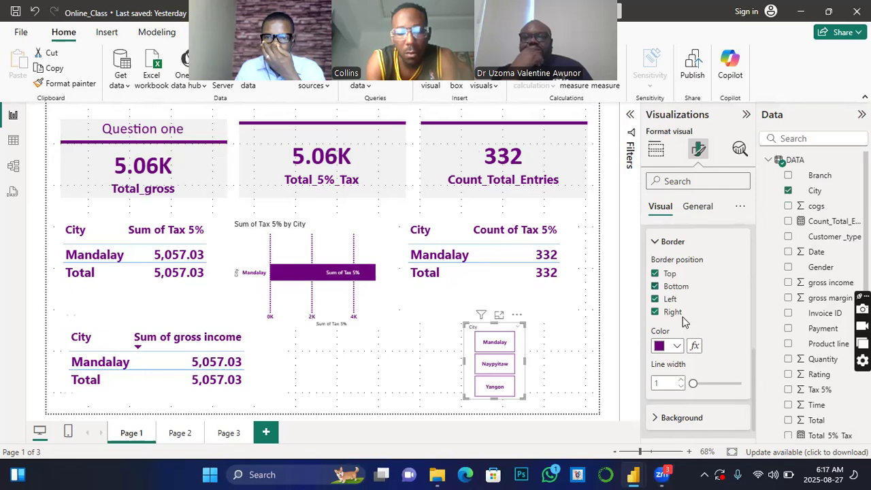
click(682, 383)
click(682, 383)
click(682, 383)
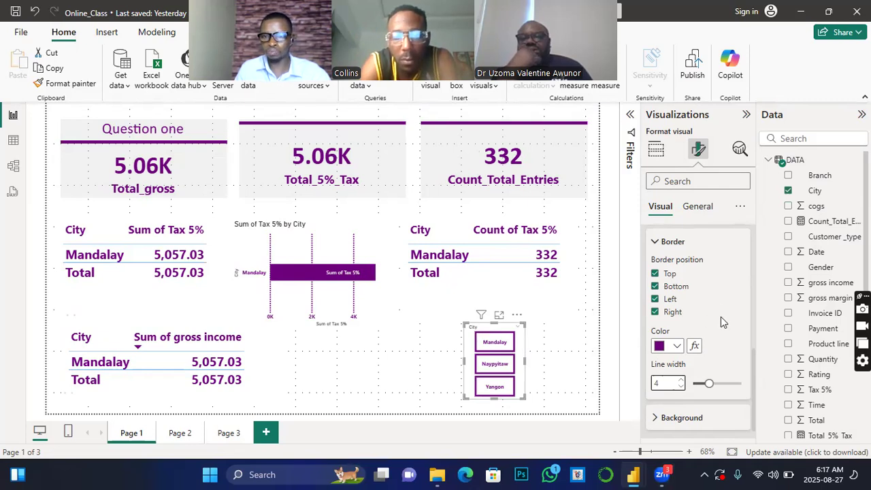
- Set the background color of the City slicer's tiles to purple and their border color to white
scroll(720, 319, down, 1)
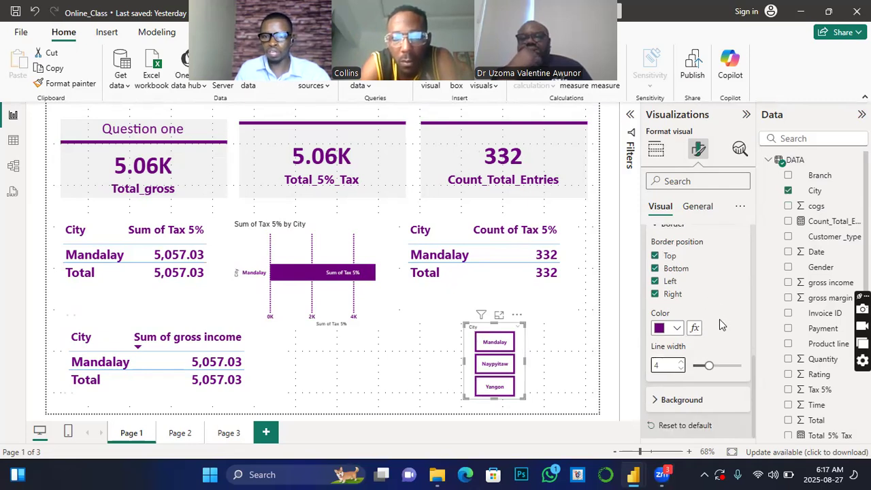
click(660, 400)
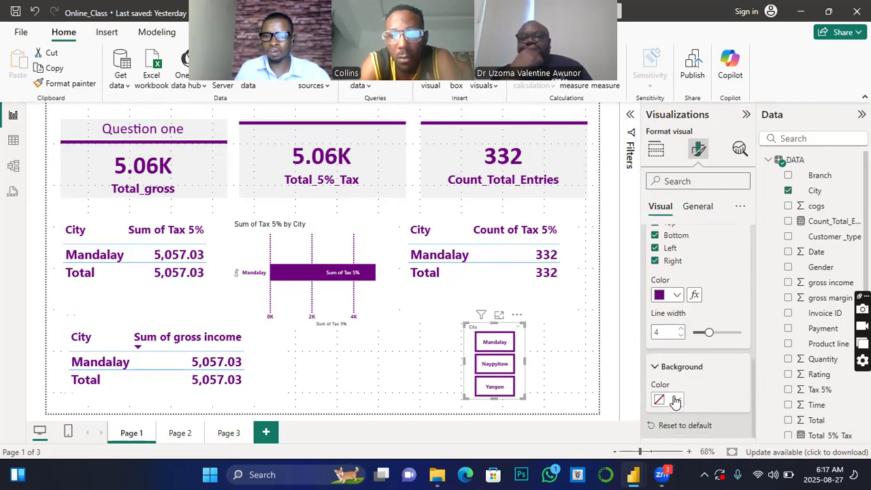
click(675, 400)
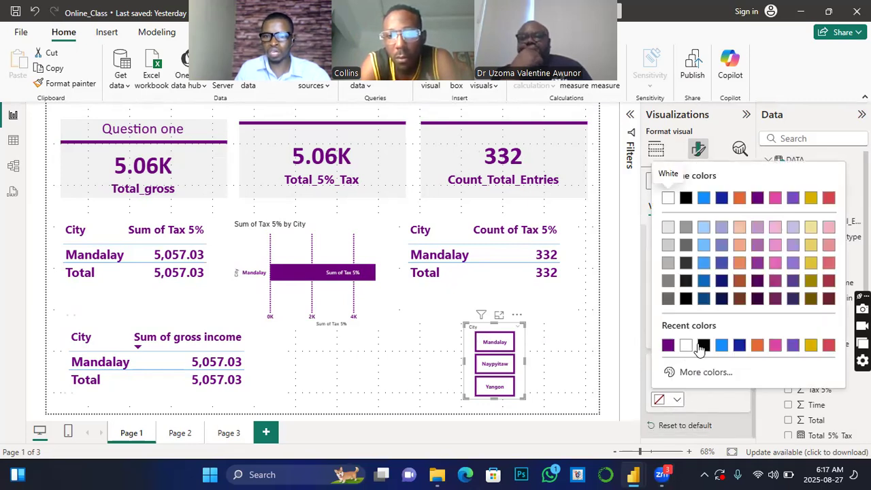
click(667, 345)
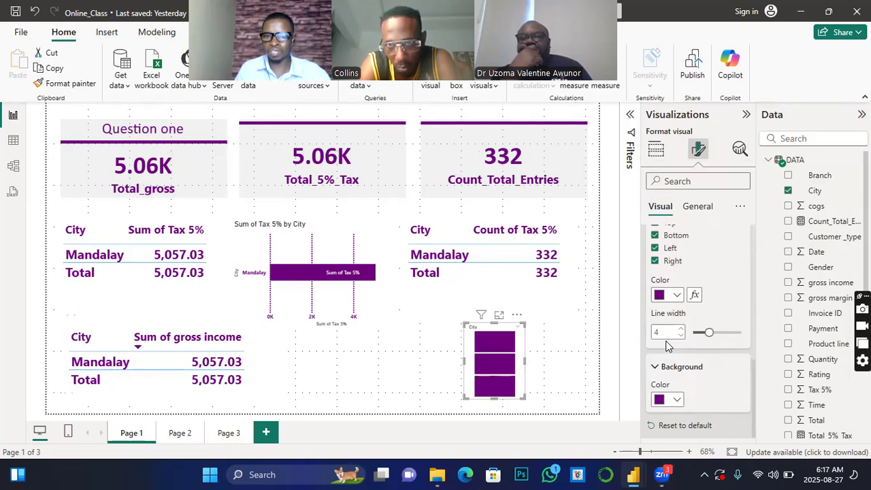
click(677, 299)
click(669, 93)
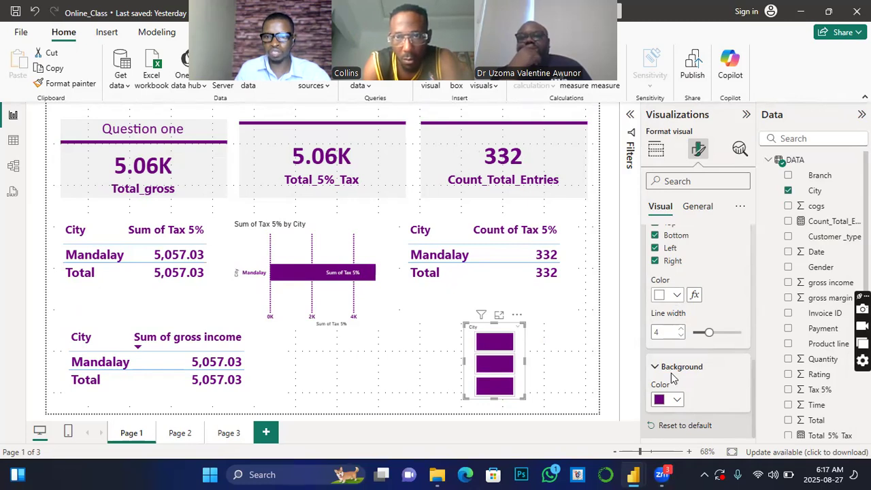
- Set the City slicer's value text to white with a font size of 16
scroll(678, 398, up, 2)
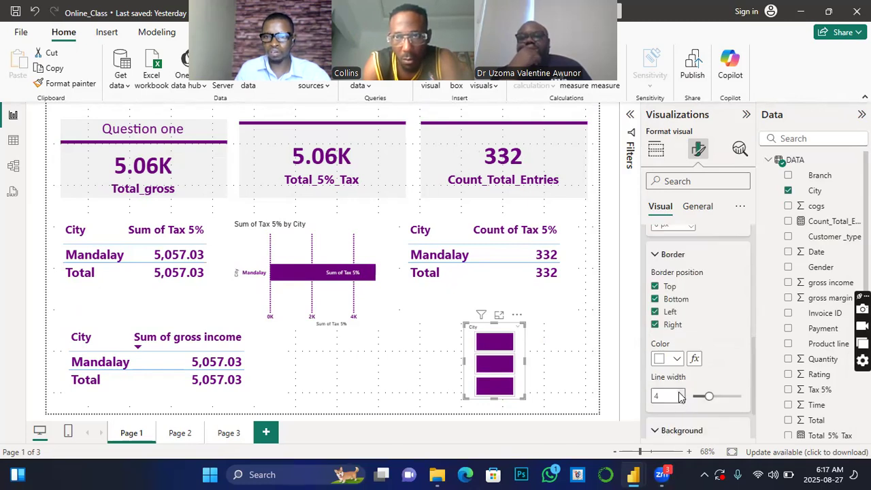
scroll(678, 398, up, 4)
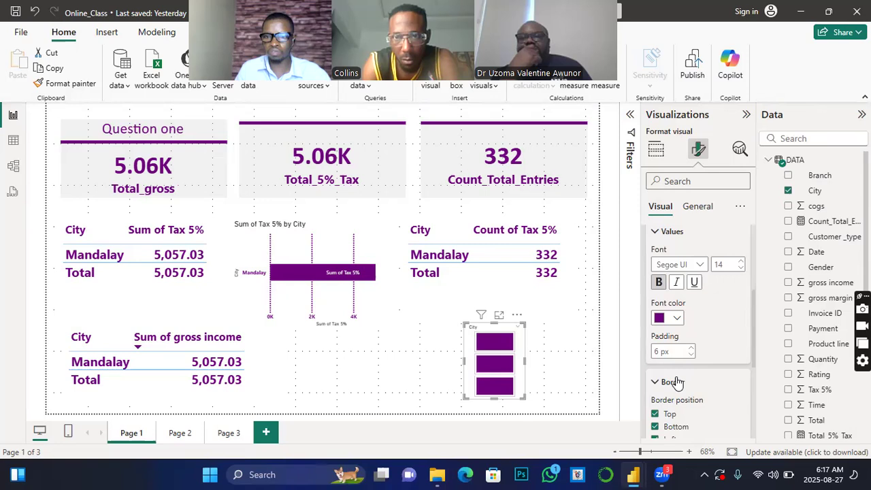
click(677, 318)
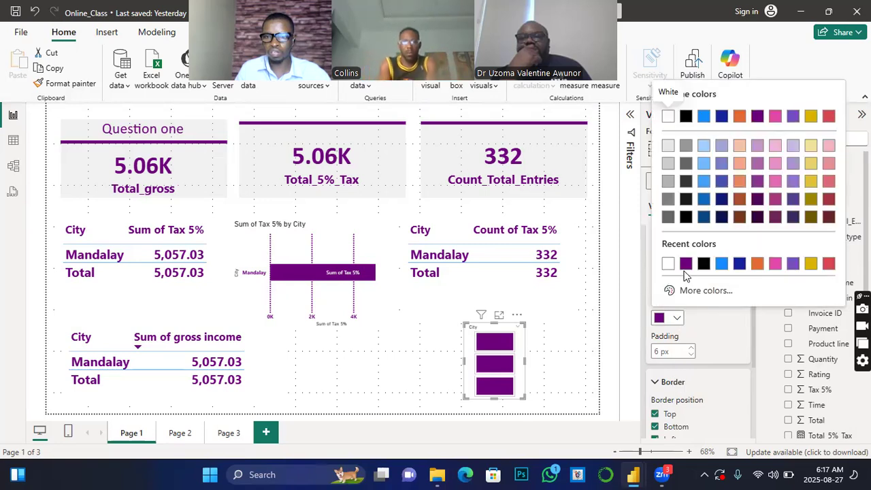
click(669, 264)
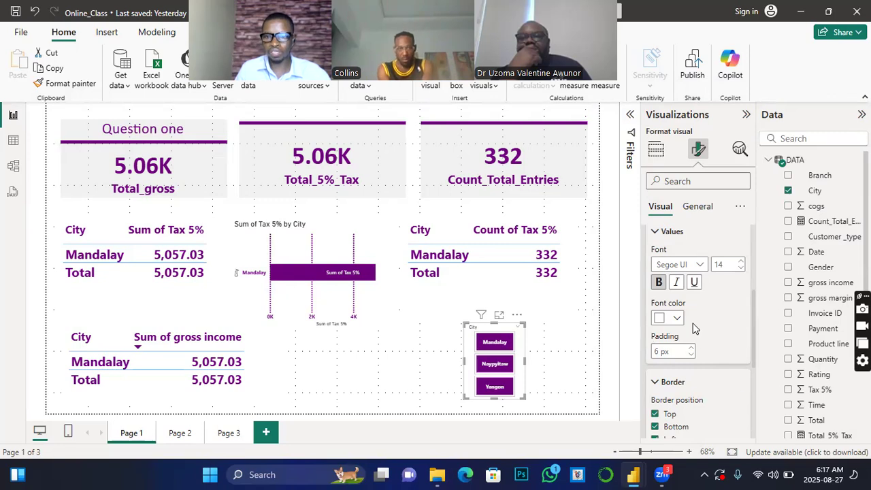
click(741, 261)
click(741, 261)
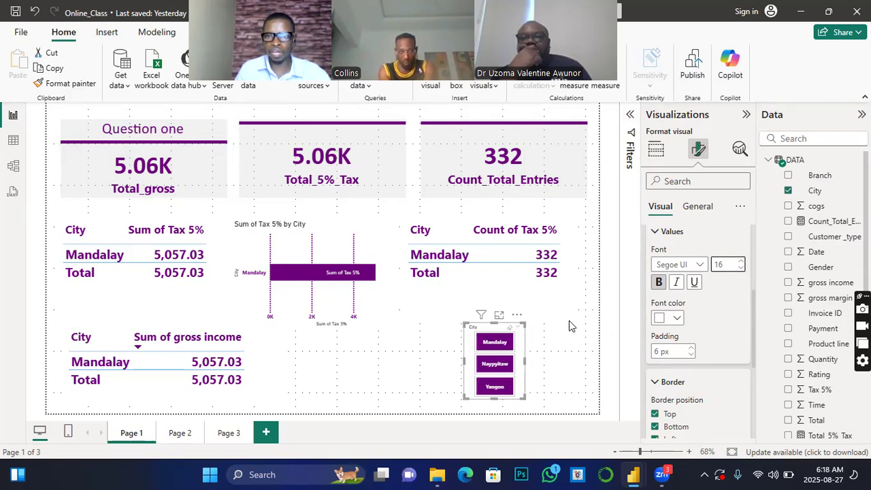
- Set the City slicer's overall background to purple and move it up and right, just below the Count of Tax 5% table's totals
click(698, 207)
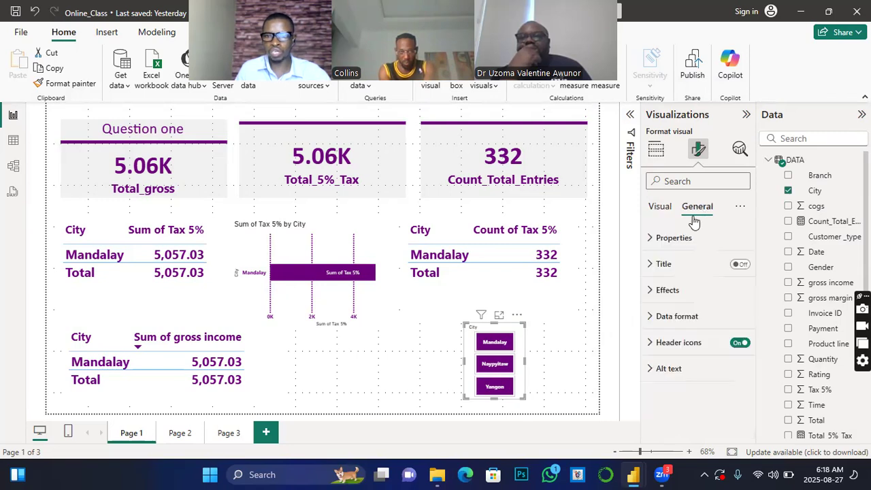
click(649, 290)
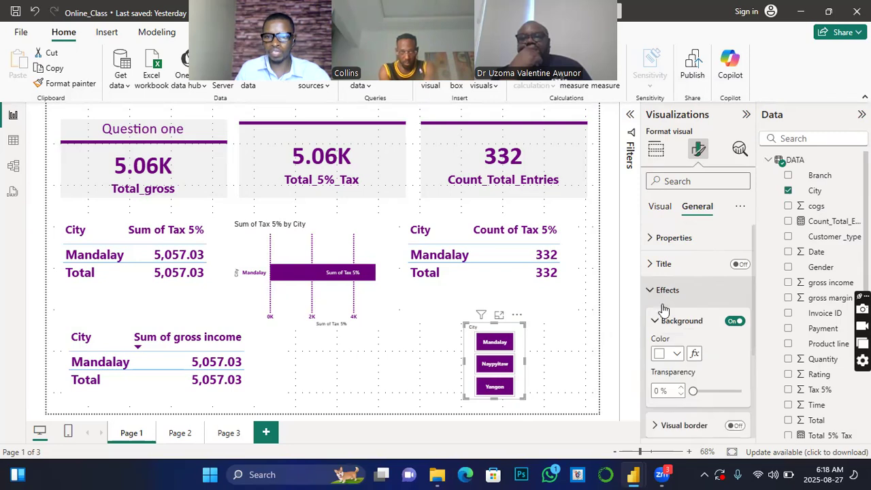
click(676, 354)
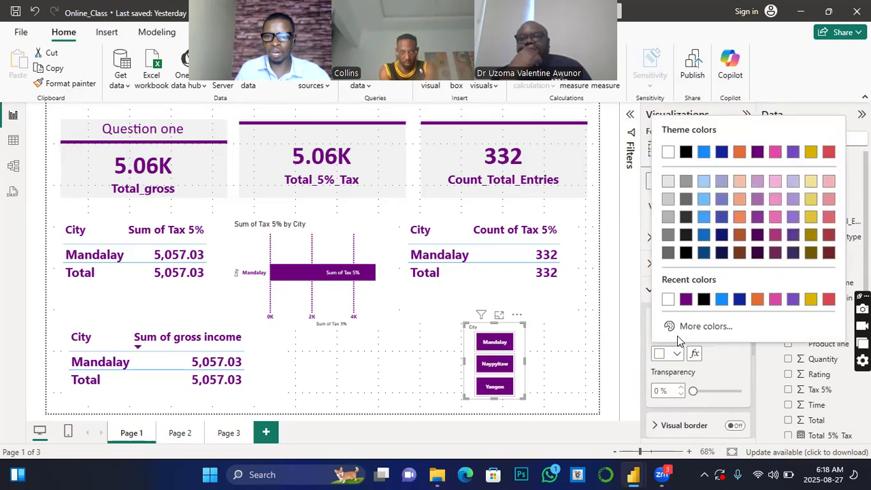
click(684, 299)
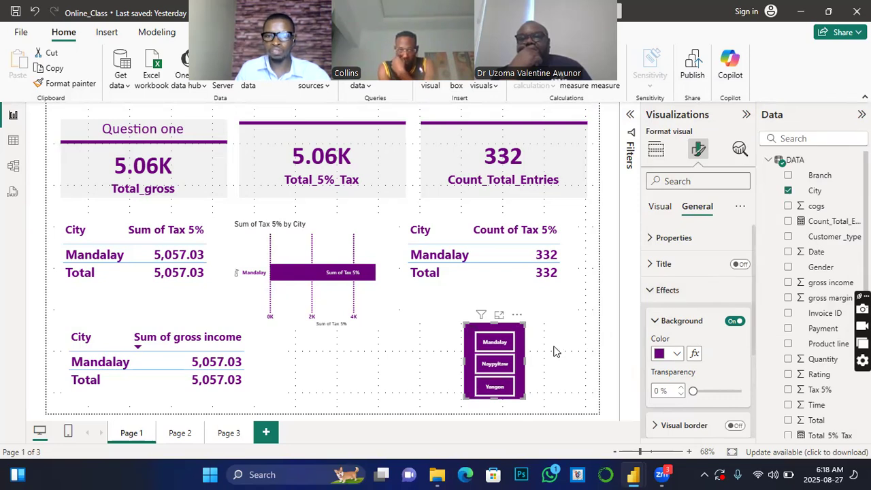
drag(523, 348, 578, 319)
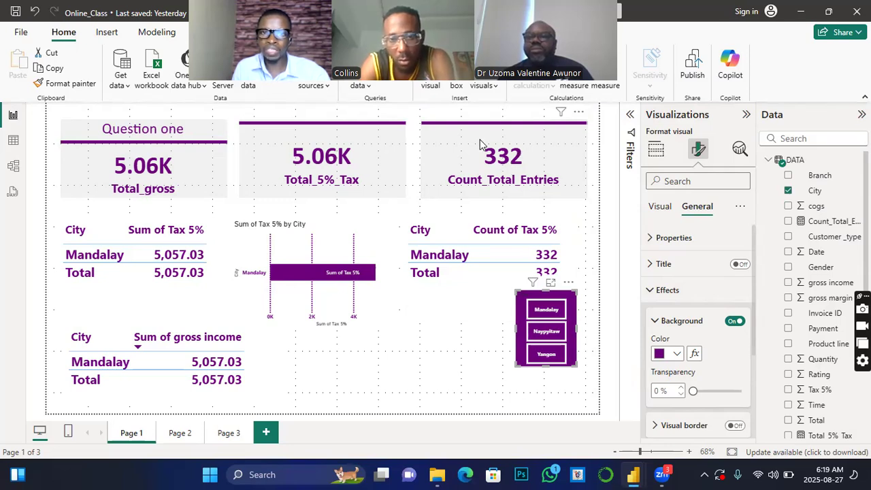
- Add a slicer for the Gender field and shrink it to a small box directly below the City slicer
click(470, 377)
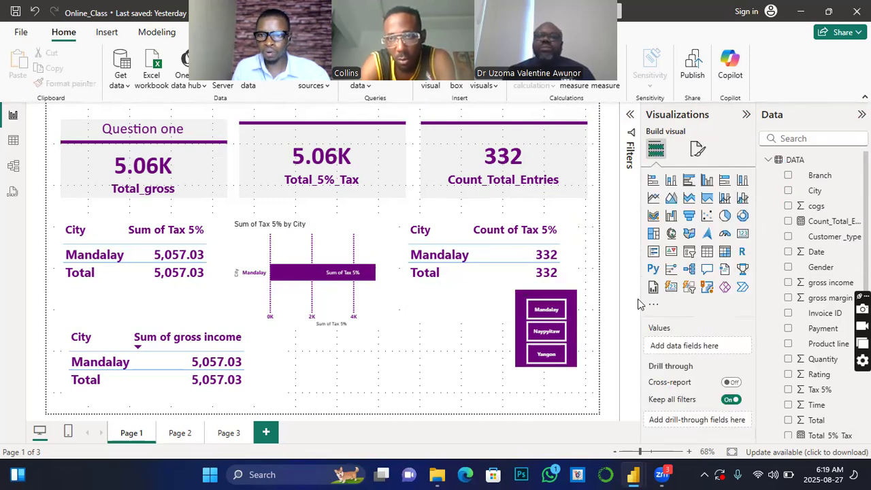
click(691, 255)
drag(351, 358, 468, 316)
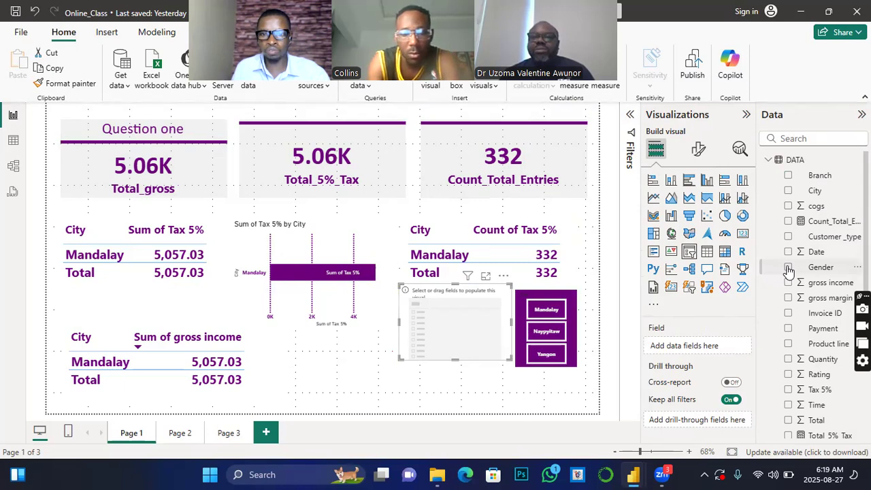
click(787, 268)
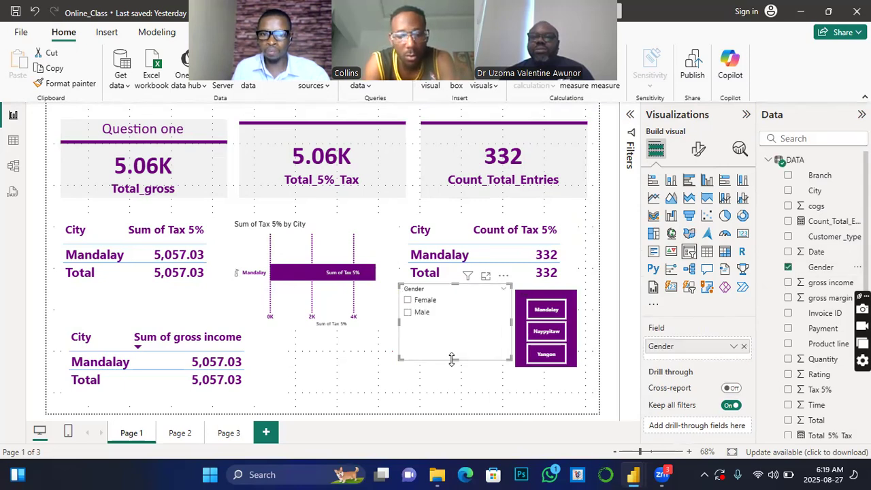
drag(453, 359, 453, 321)
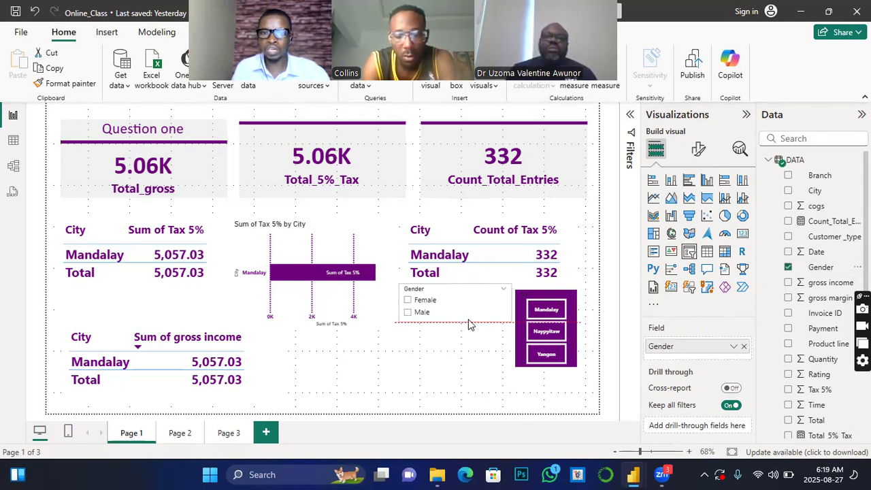
drag(511, 311, 443, 307)
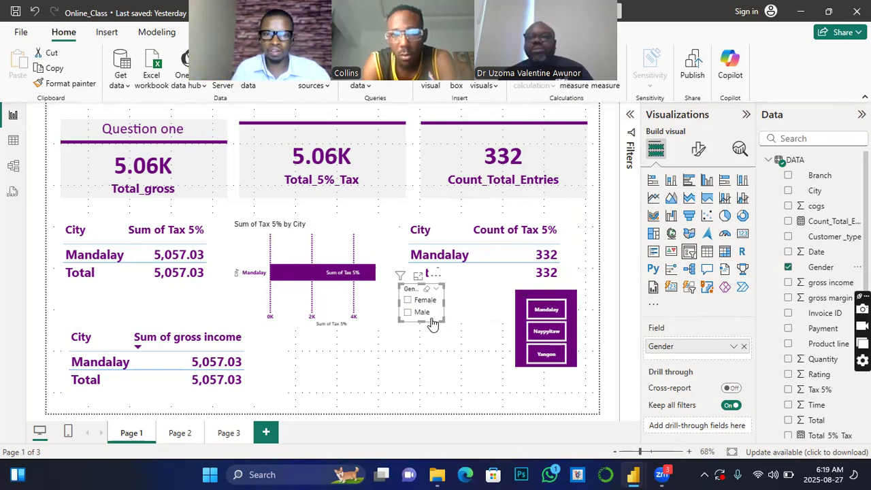
drag(434, 324, 562, 401)
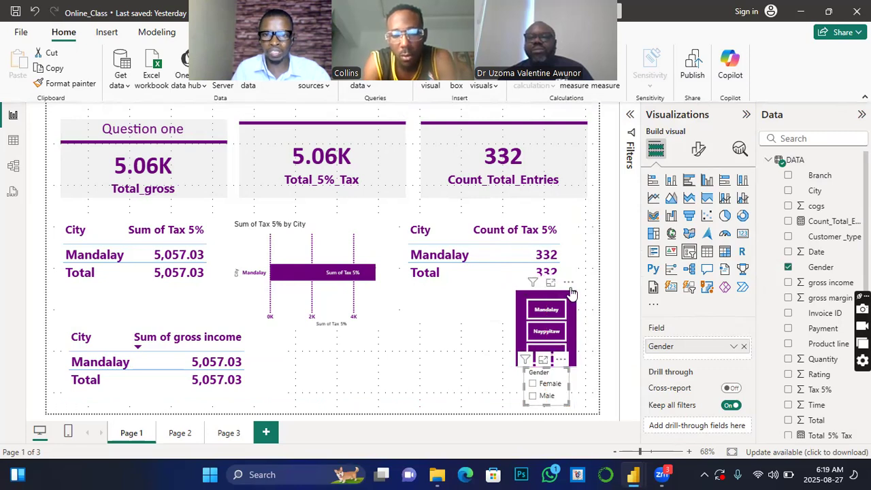
- Copy the City slicer's purple tile formatting to the Gender slicer with Format painter, and filter the report to Female
click(564, 319)
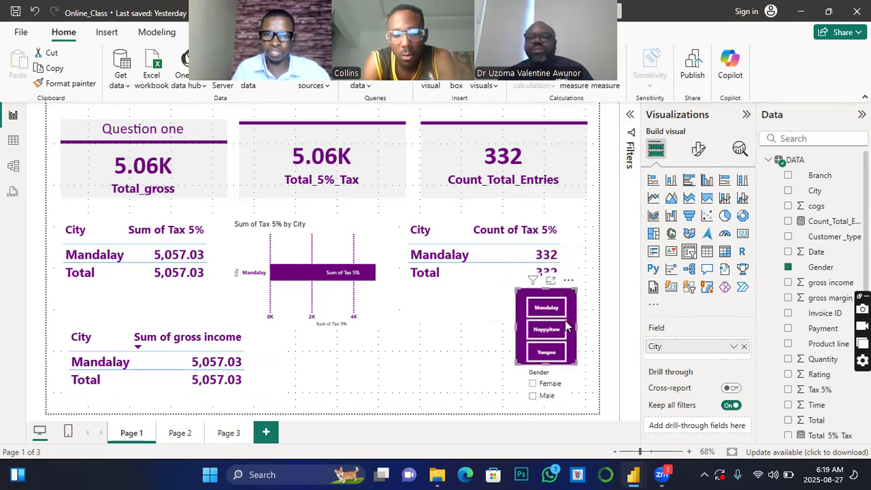
click(566, 397)
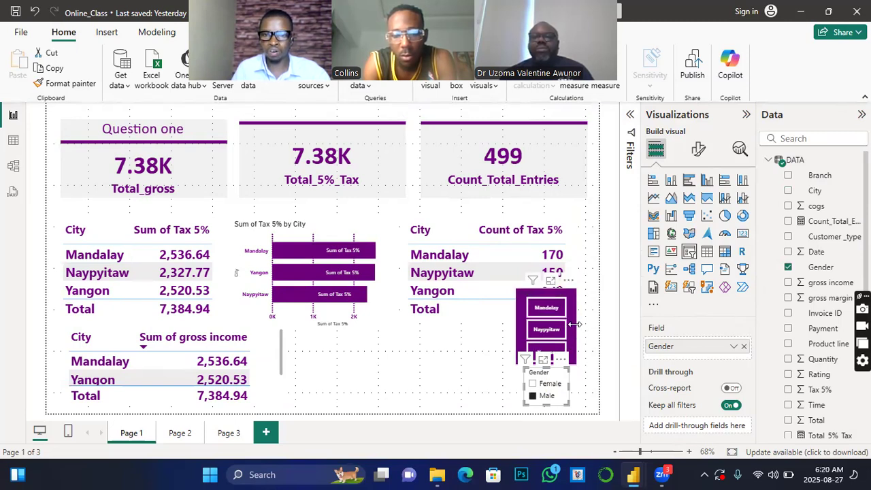
click(573, 324)
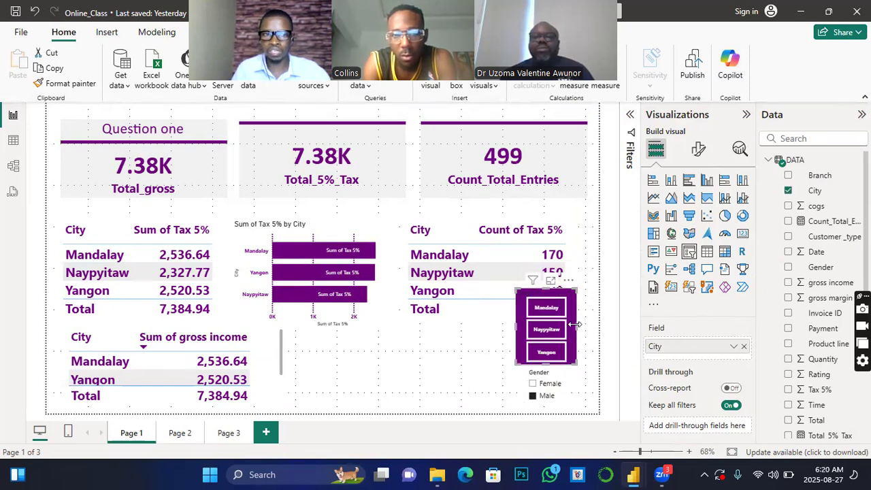
click(58, 87)
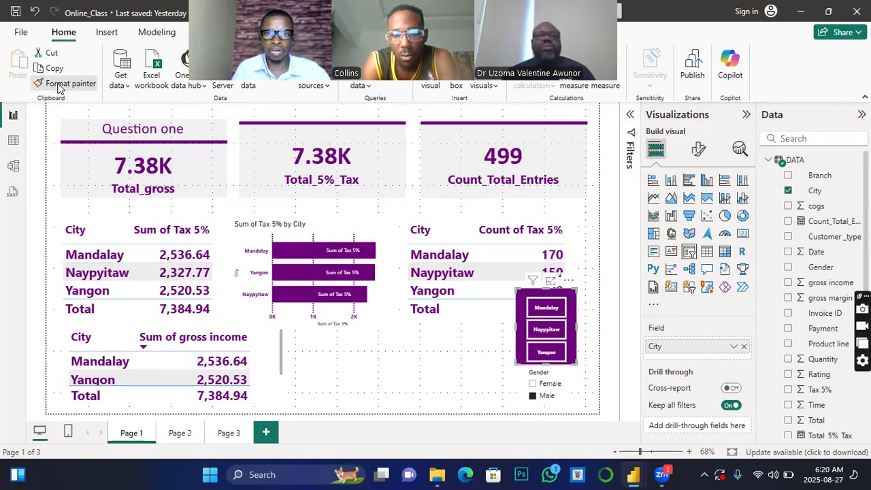
click(532, 380)
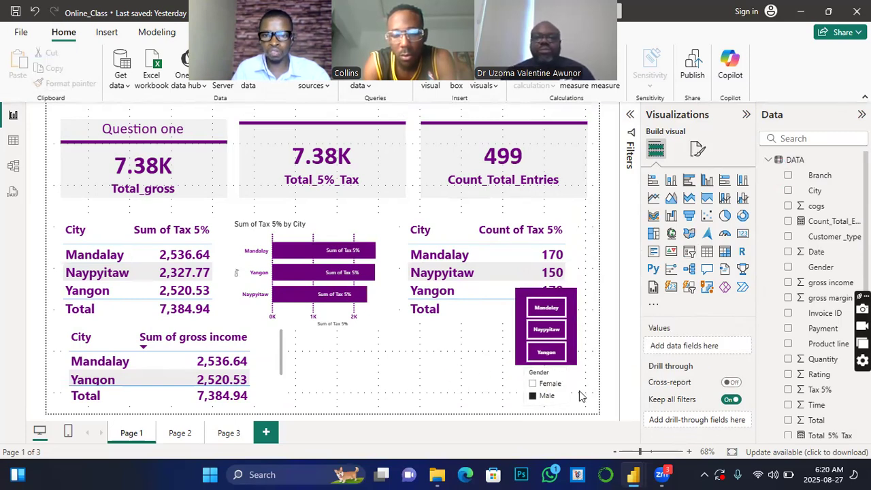
click(532, 382)
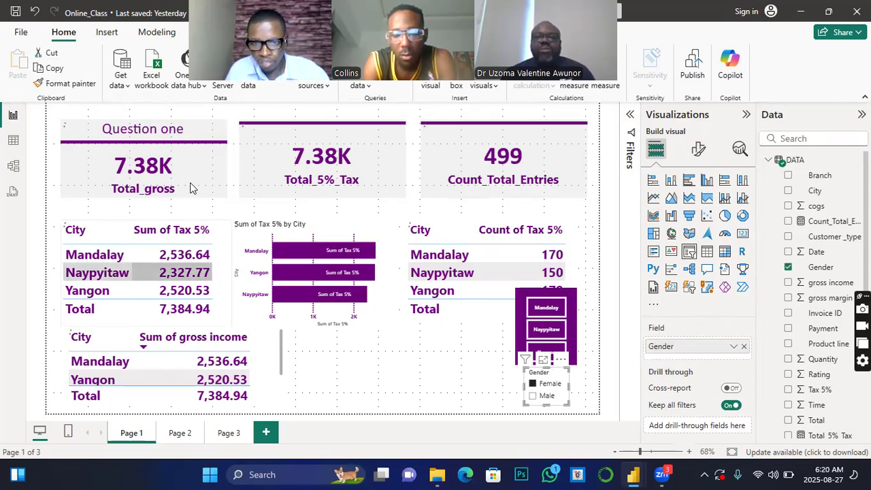
click(575, 326)
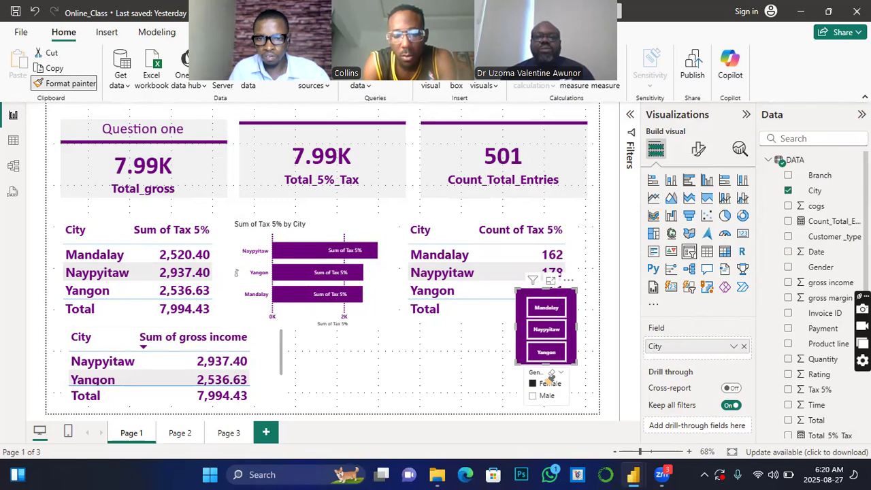
click(551, 377)
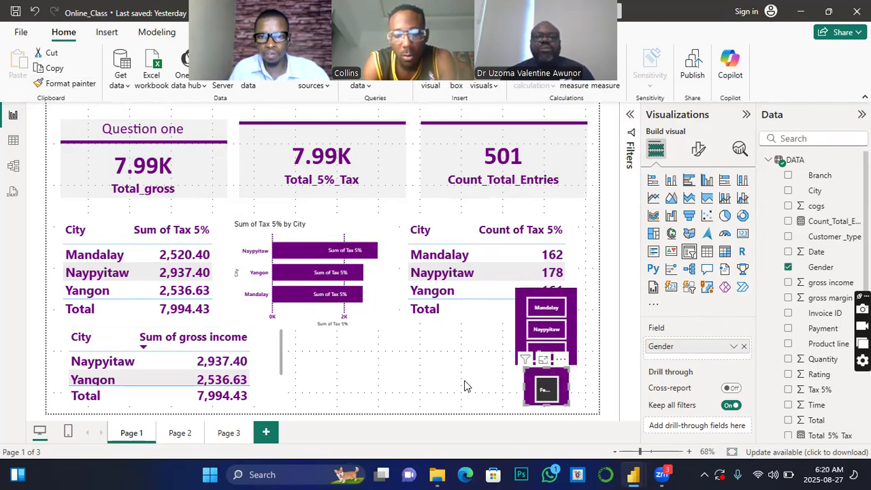
- Enlarge the Gender slicer so both the Female and Male tiles fit, and move it below the Sum of Tax 5% by City chart
click(504, 398)
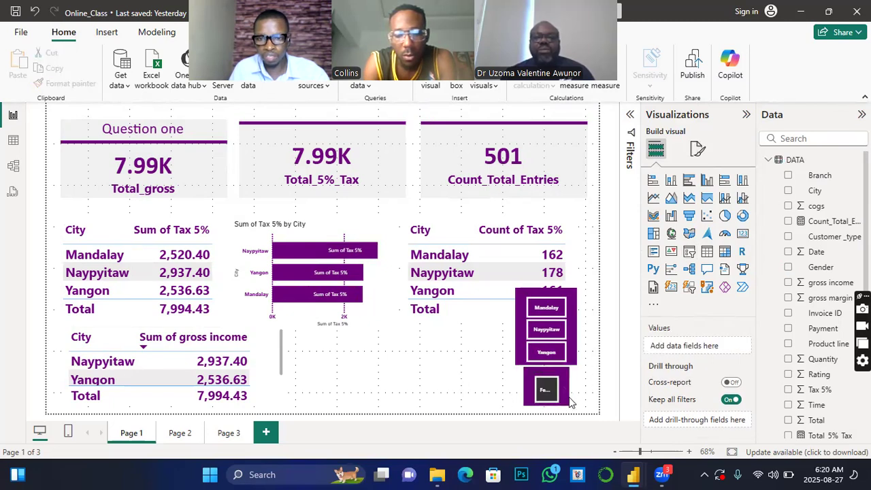
click(563, 398)
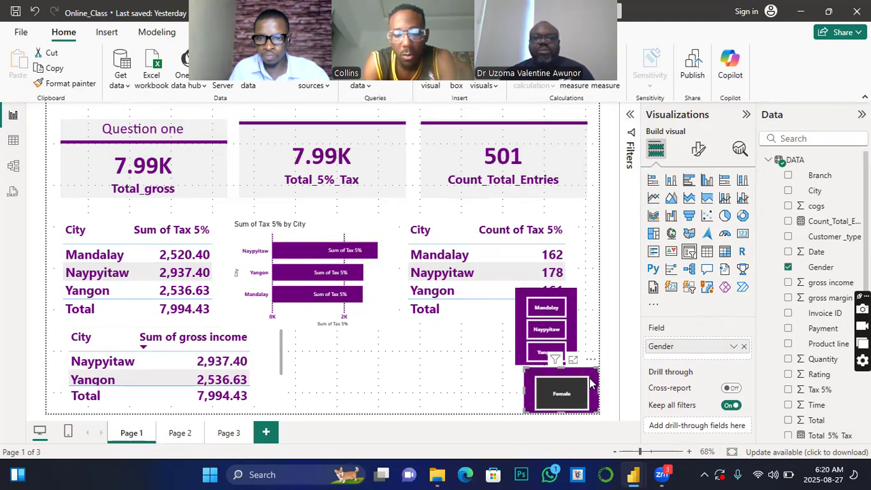
drag(589, 378, 473, 332)
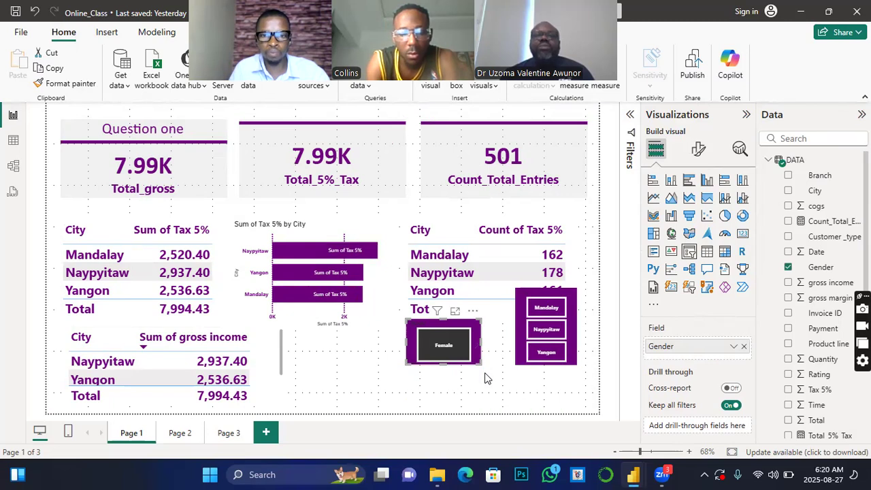
drag(480, 364, 529, 395)
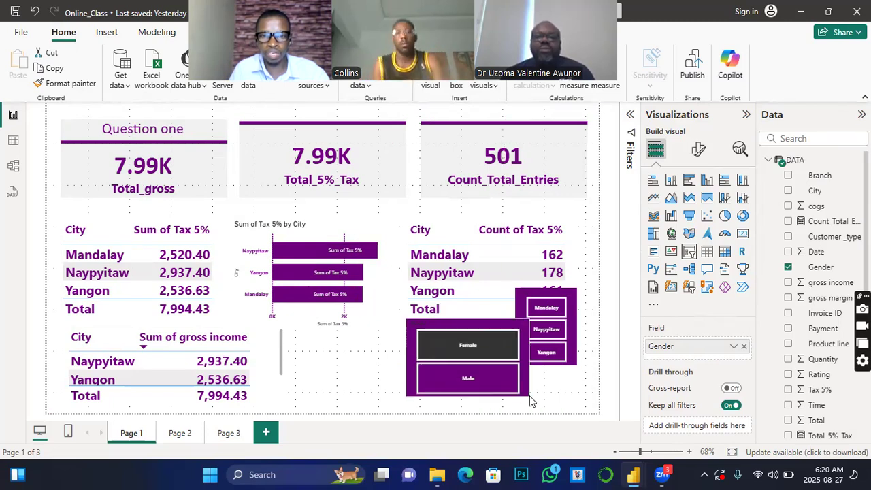
drag(407, 344, 299, 350)
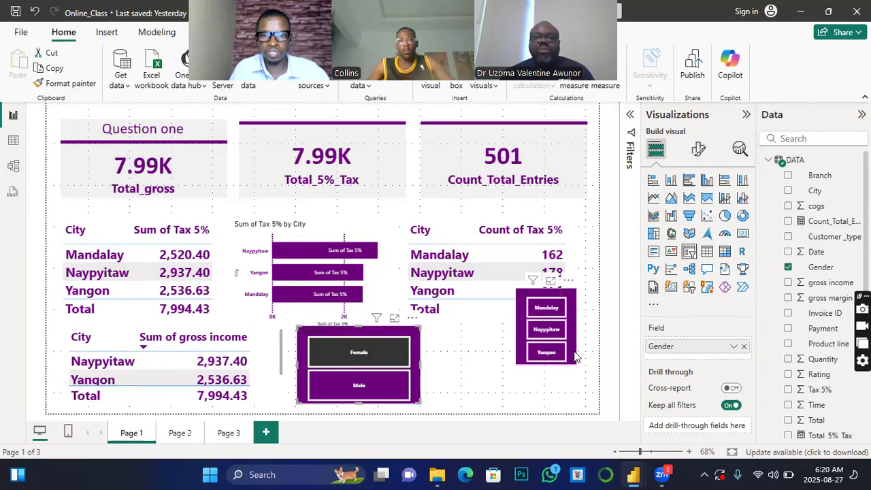
- Resize the City slicer to fit below the Count of Tax 5% table and place it right beside the Gender slicer
click(574, 364)
drag(574, 364, 589, 401)
mouse_move(575, 359)
mouse_down()
mouse_move(523, 363)
mouse_move(570, 369)
mouse_up()
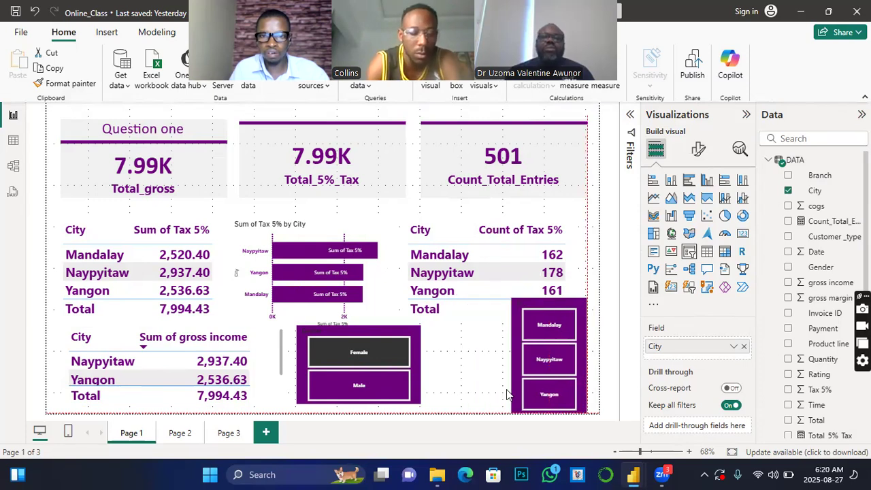
drag(507, 394, 513, 380)
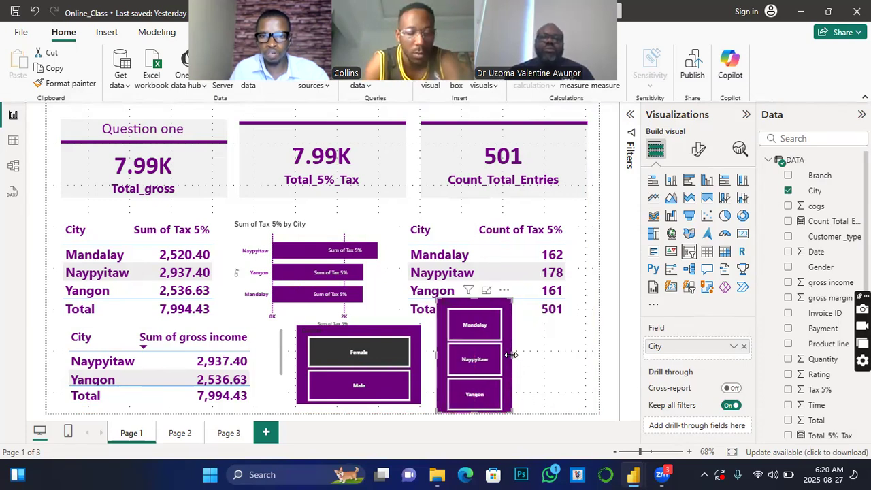
mouse_move(512, 359)
mouse_down()
mouse_move(586, 359)
mouse_move(521, 359)
mouse_up()
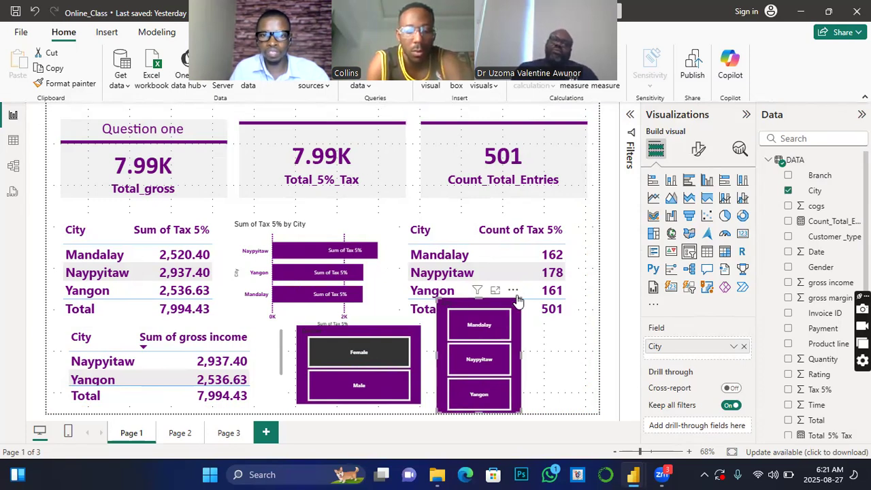
drag(518, 296, 505, 334)
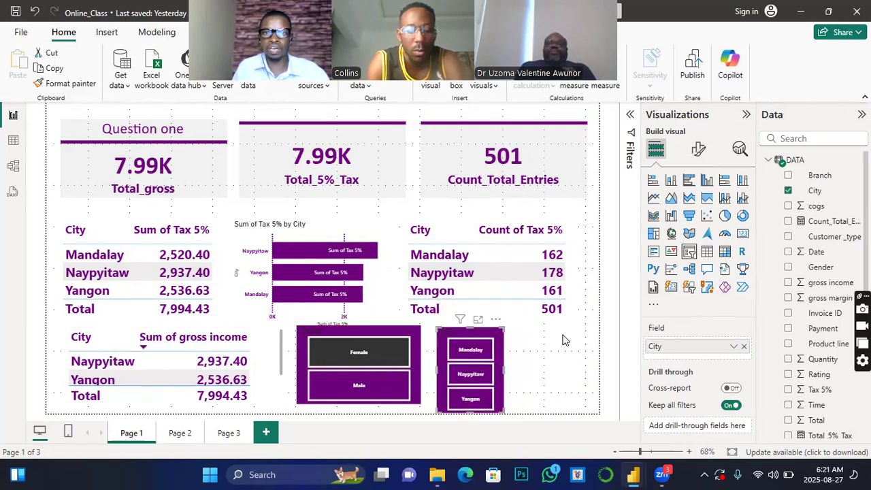
drag(502, 347, 494, 346)
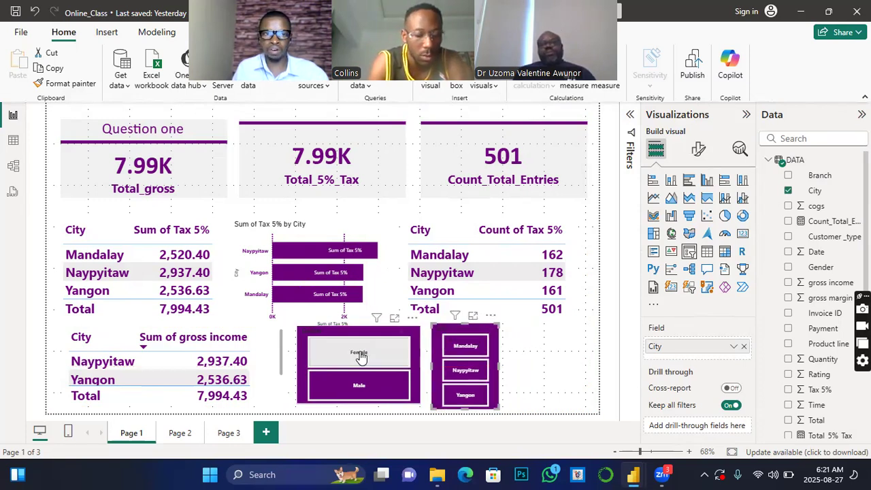
- Test both slicers by filtering the visuals to Male and Mandalay, and clear the Gender selection
click(359, 355)
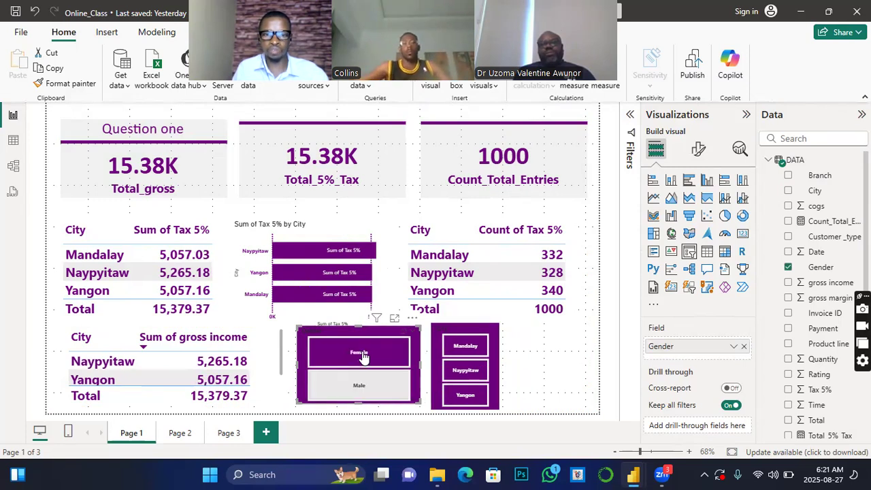
click(361, 387)
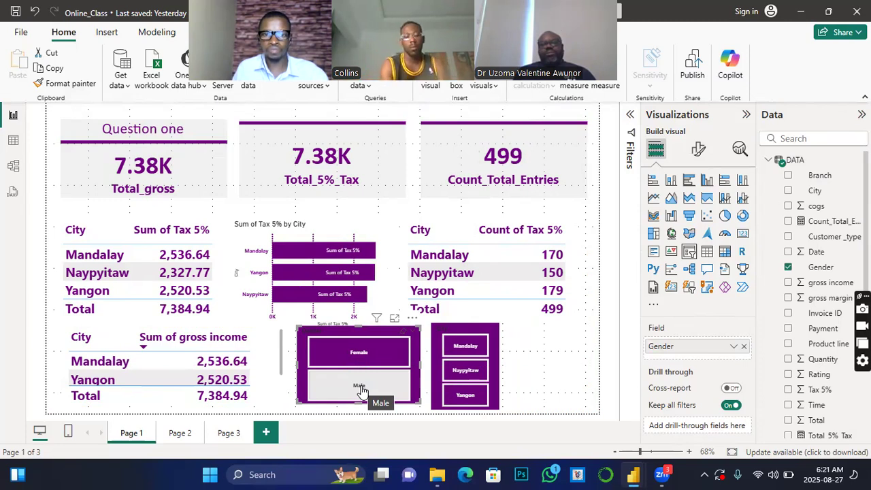
click(459, 353)
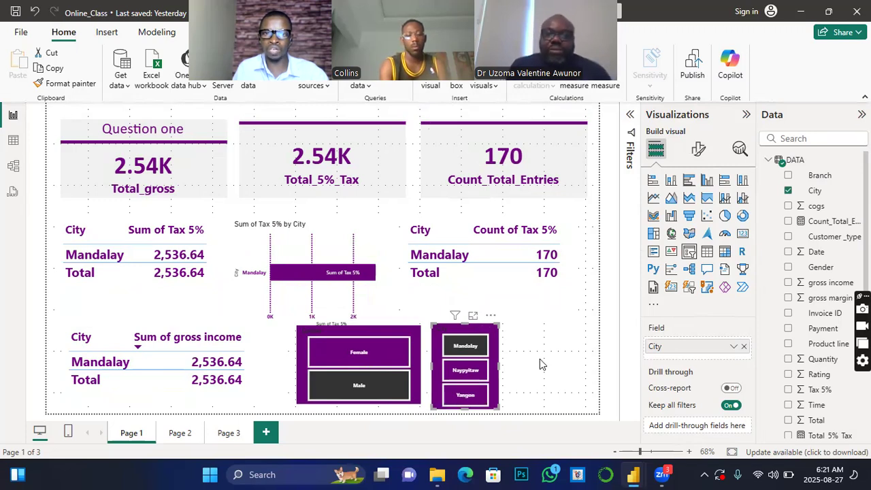
click(378, 390)
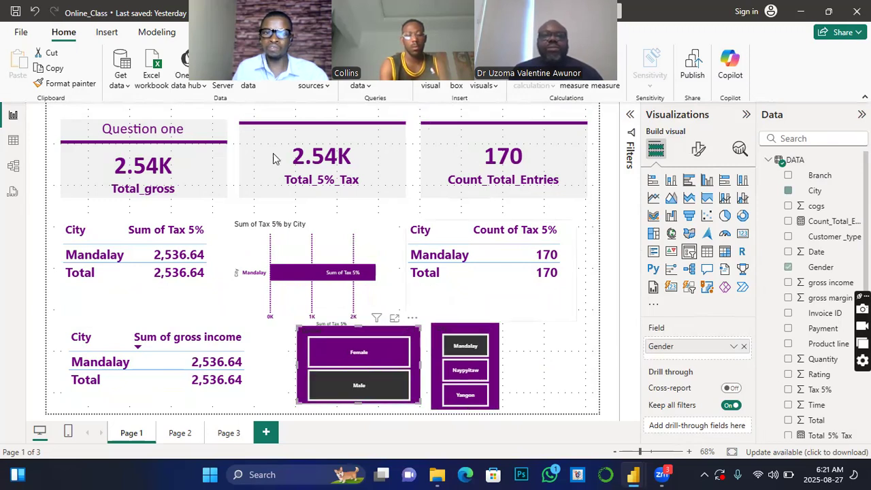
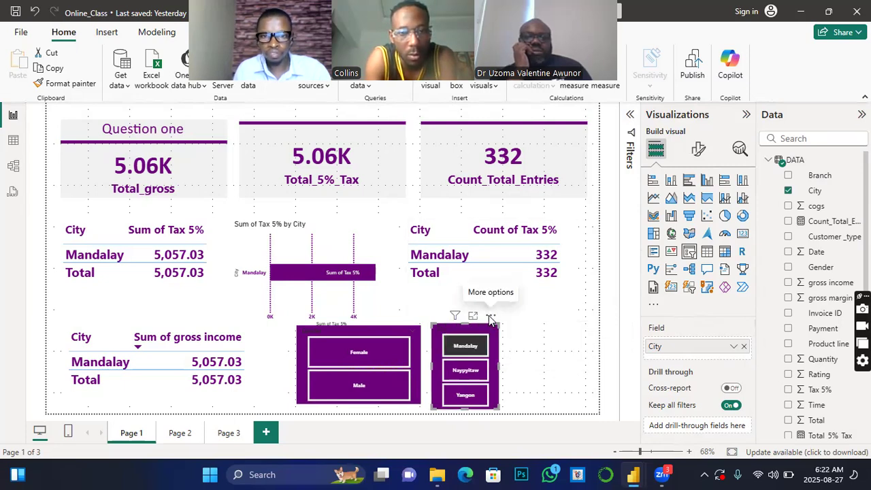
- Check the City slicer's additional options and the filters affecting it
click(491, 317)
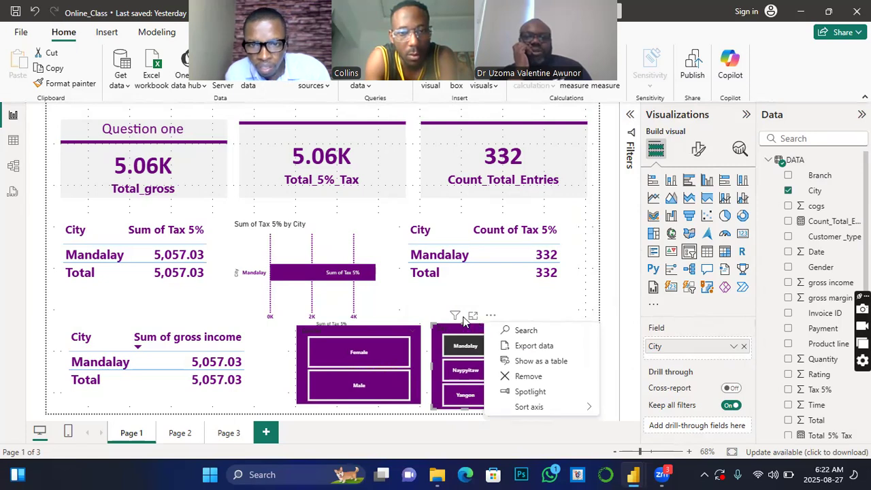
click(455, 317)
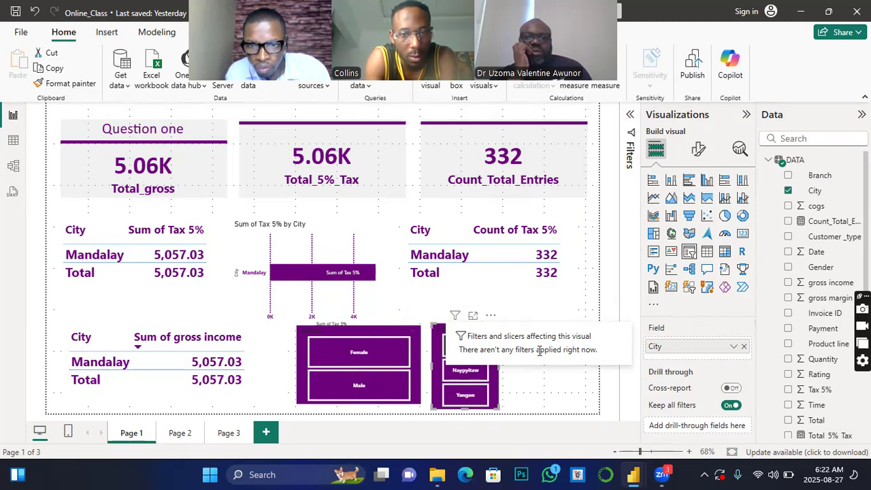
click(510, 309)
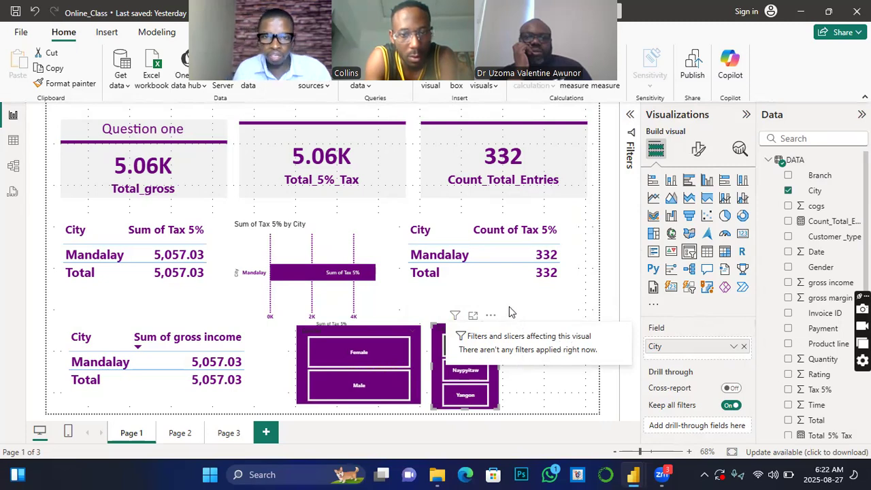
click(504, 381)
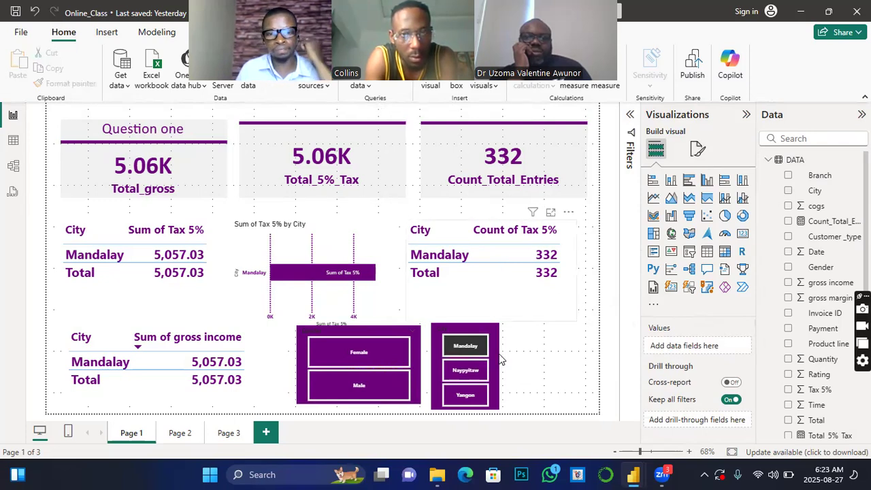
- Move the City slicer under the right end of the Count of Tax 5% table and place the Gender slicer beside it
drag(497, 359, 574, 346)
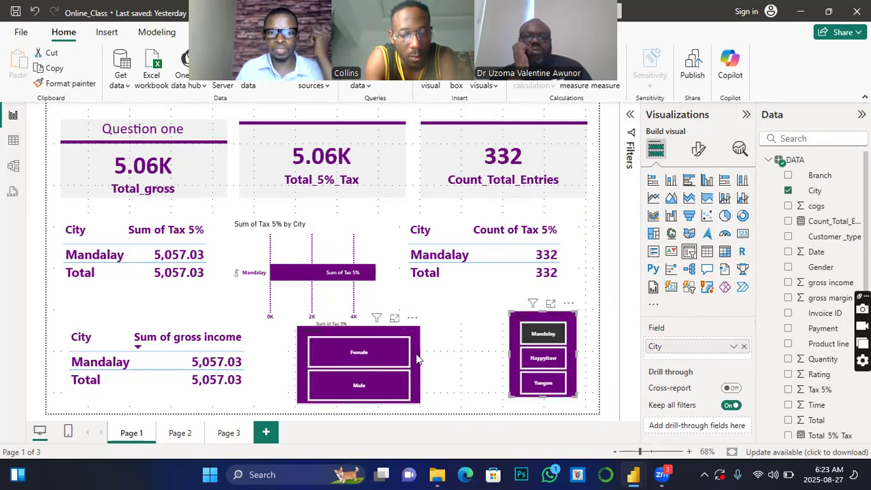
drag(433, 355, 493, 349)
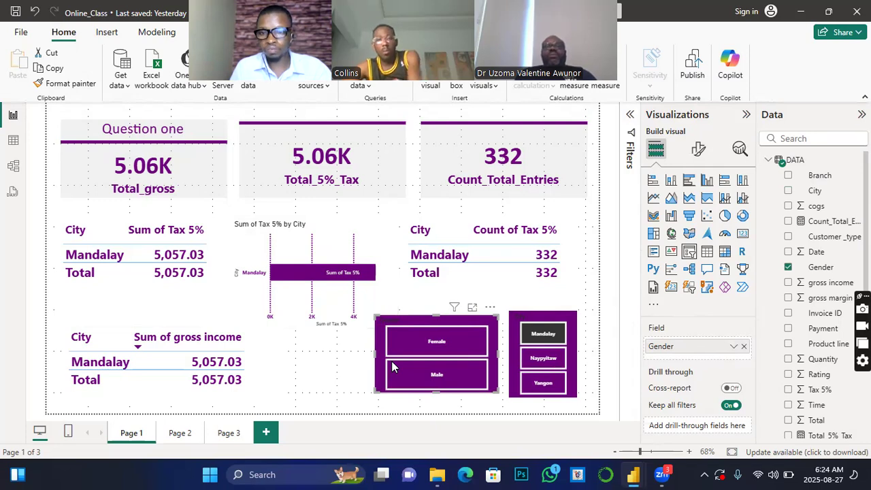
click(348, 379)
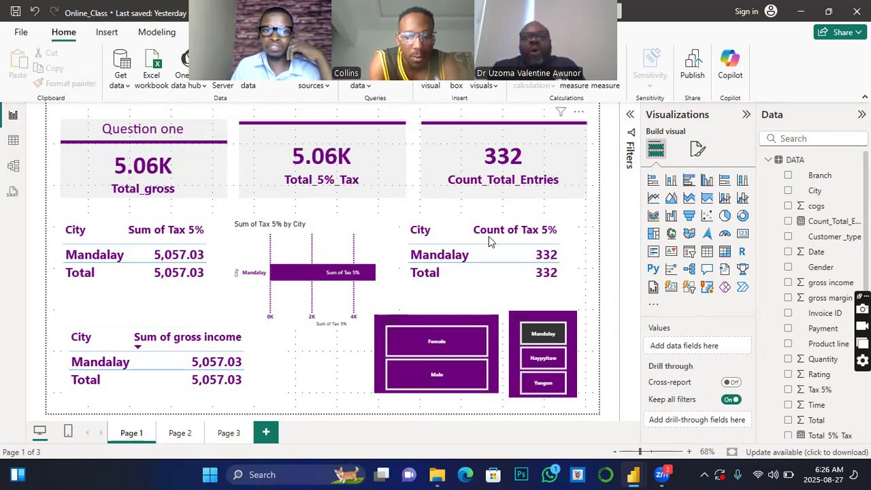
click(187, 256)
click(493, 207)
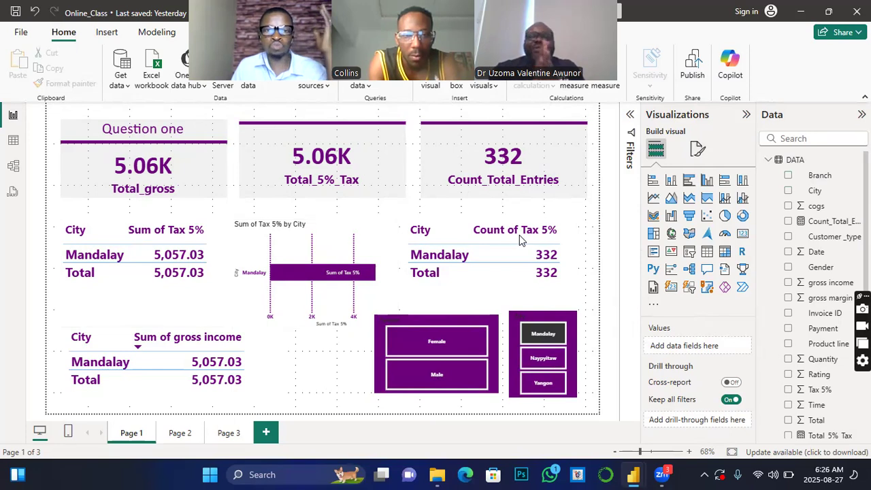
click(520, 237)
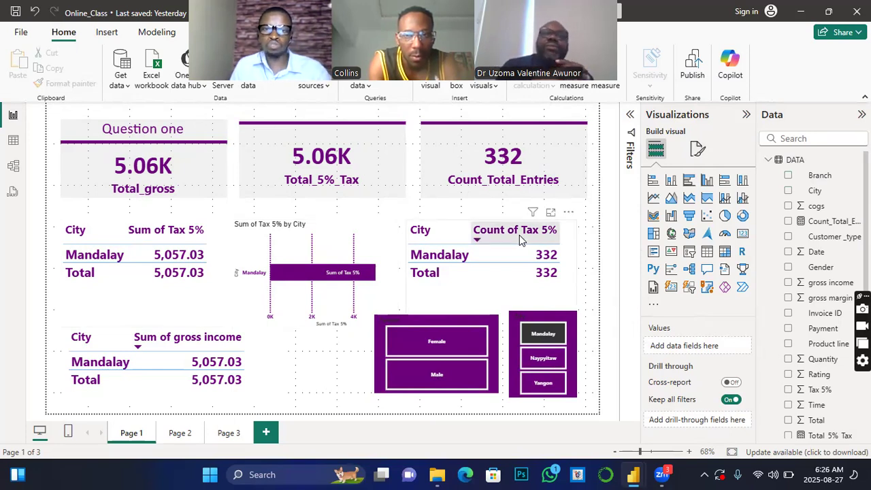
click(435, 251)
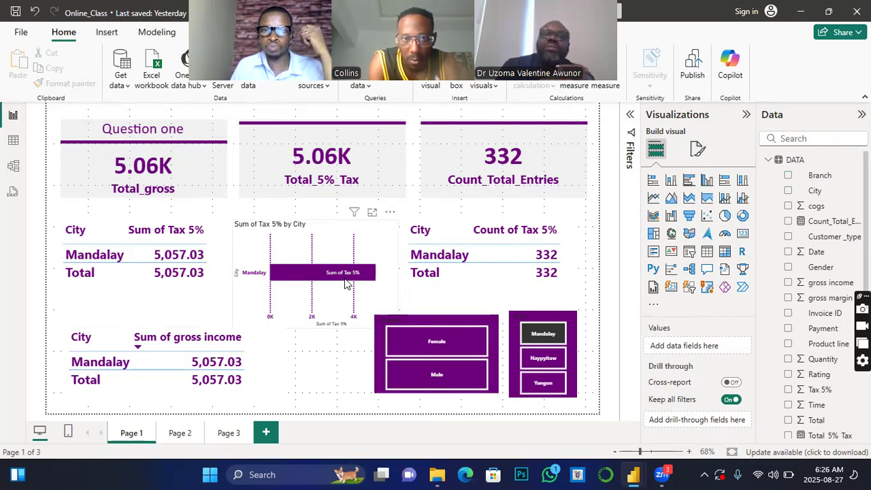
mouse_move(346, 273)
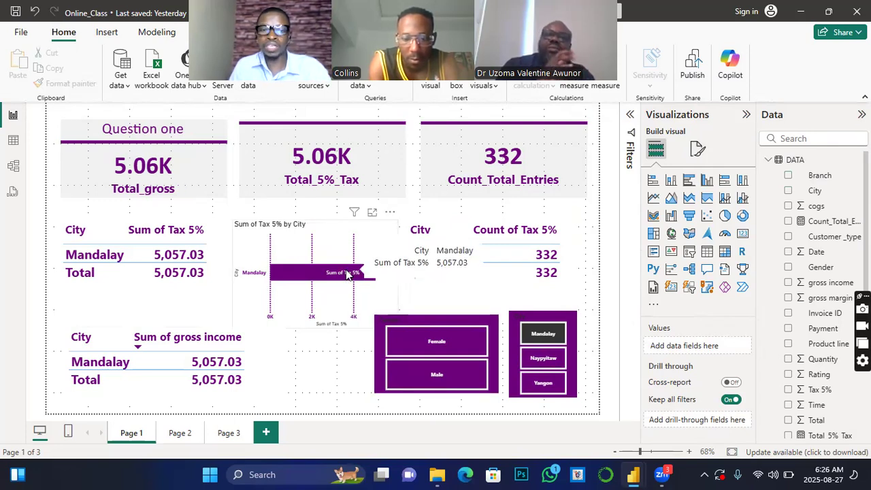